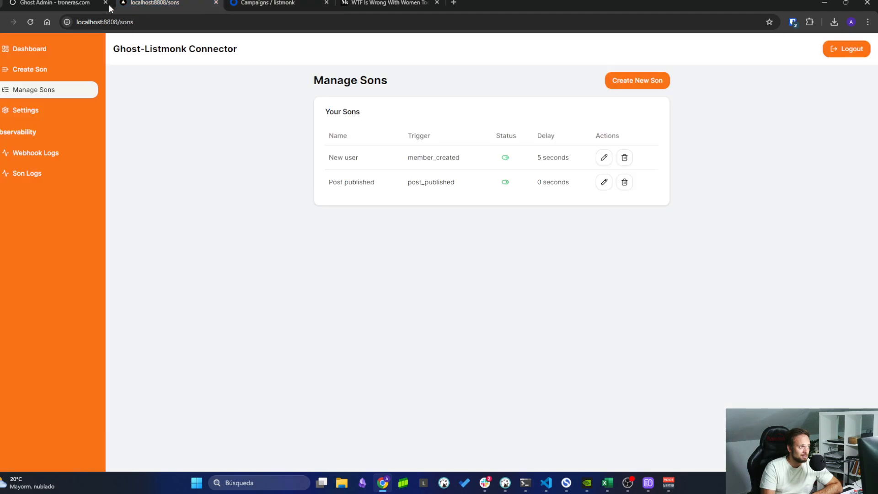
Step: Review the Ghost posts list and listmonk's campaigns, all subscribers, bounces and subscriber import pages
click(40, 2)
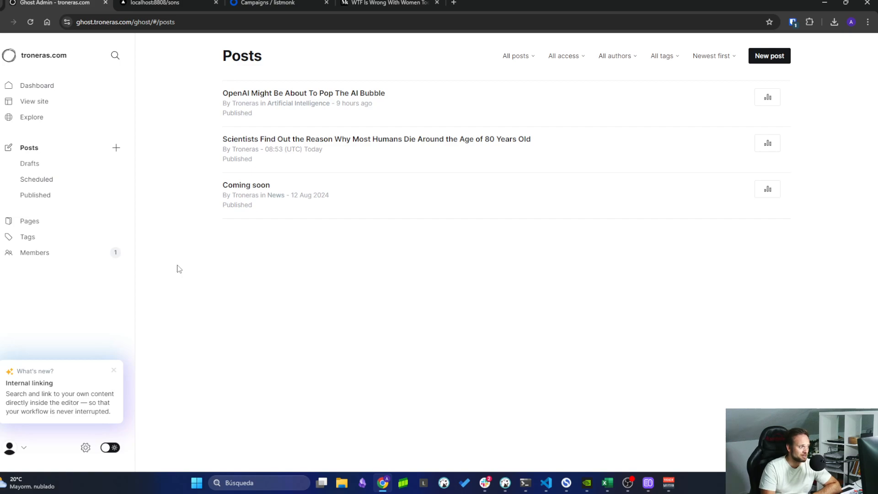
click(274, 3)
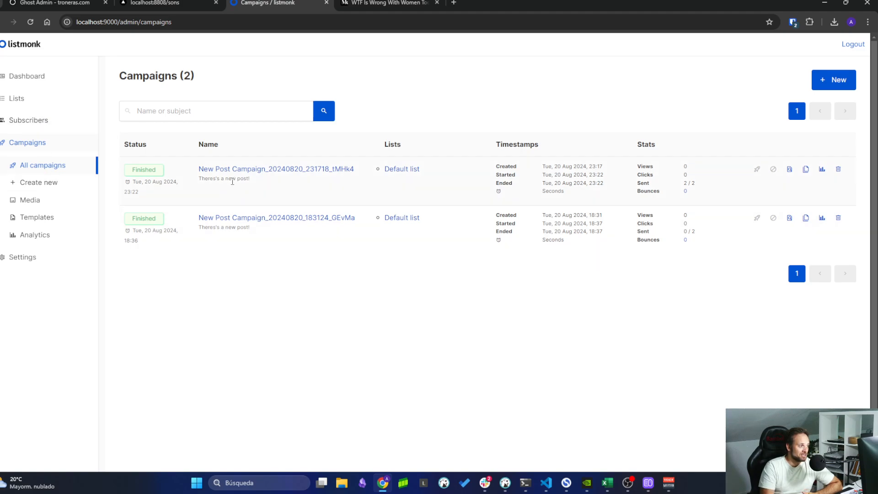
click(28, 123)
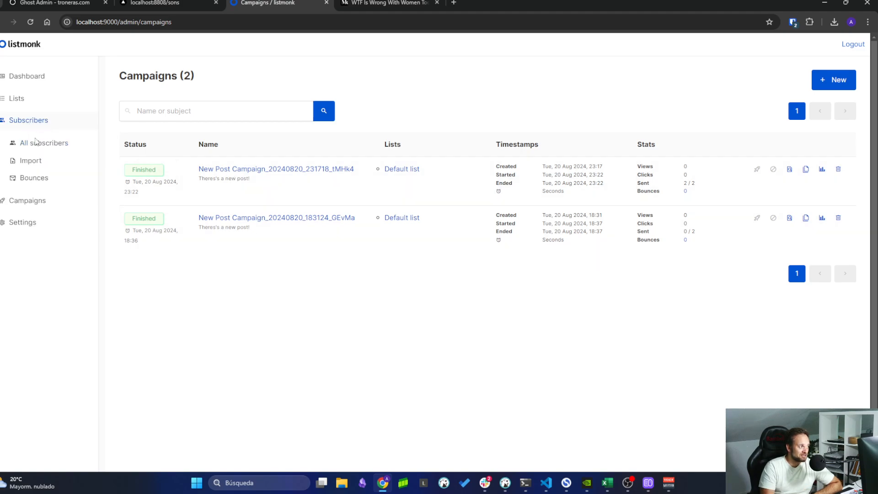
click(38, 147)
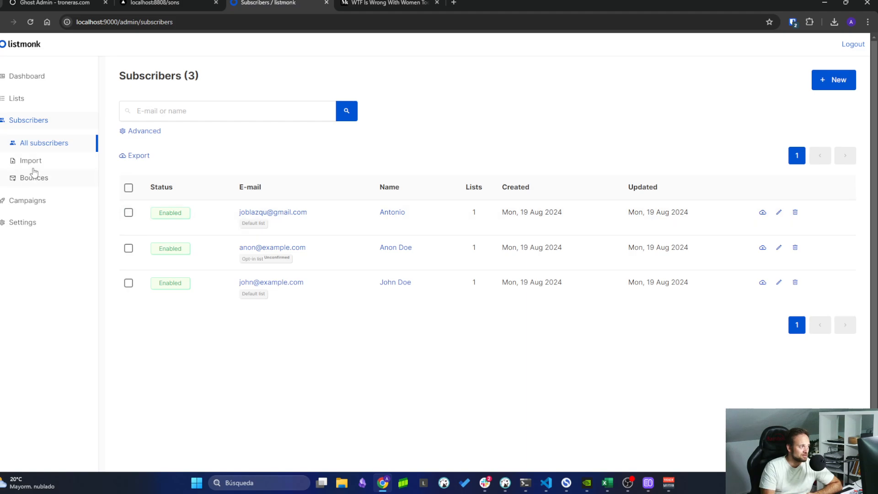
click(43, 179)
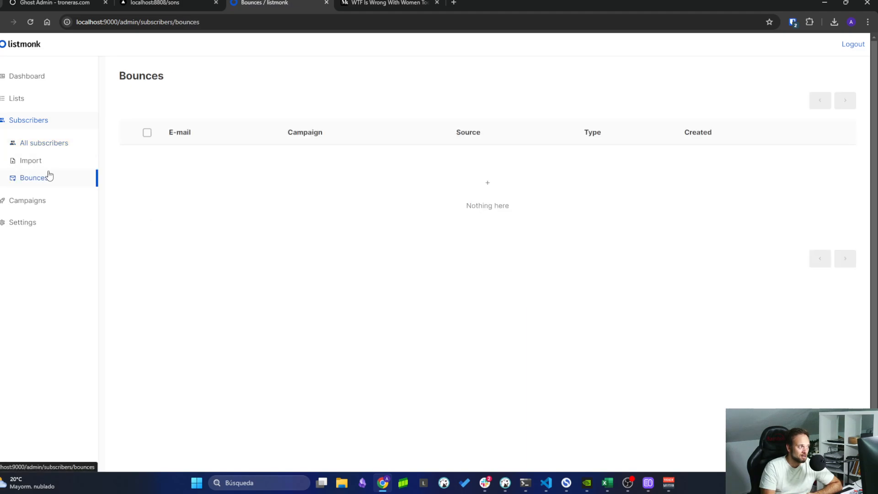
click(56, 163)
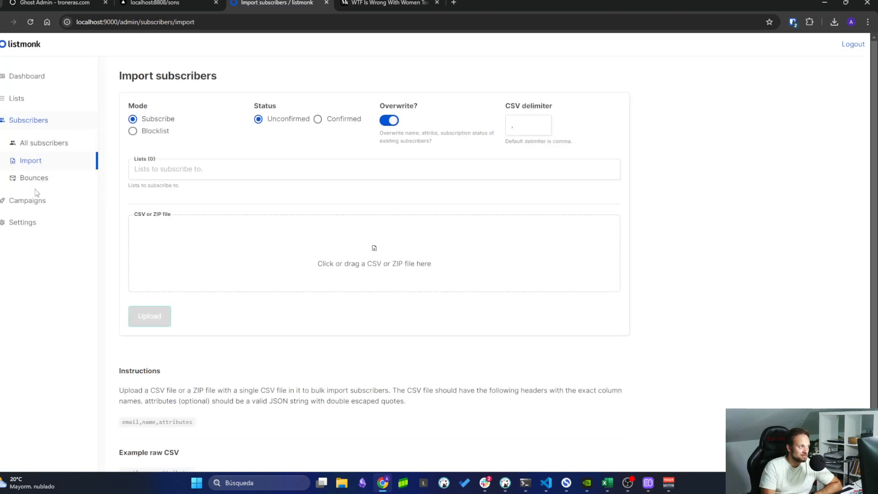
click(34, 200)
mouse_move(167, 3)
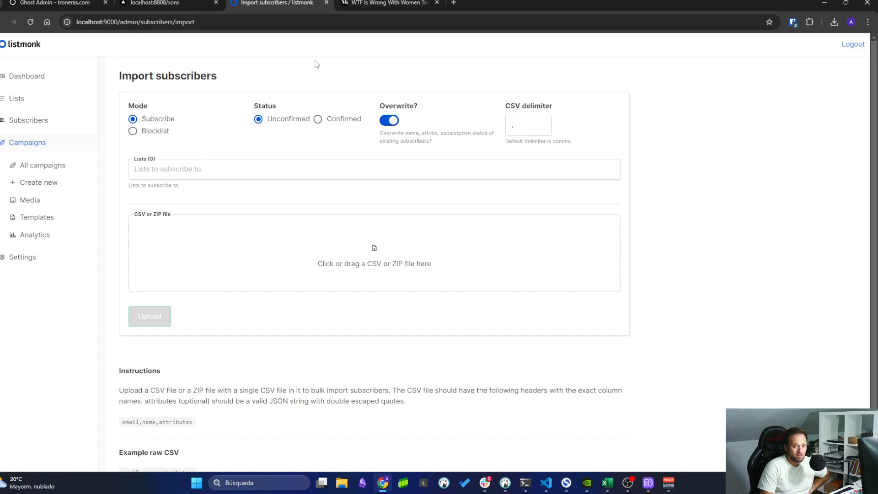
Step: Examine the Ghost posts list alongside the existing sons on the connector's Manage Sons page
click(70, 3)
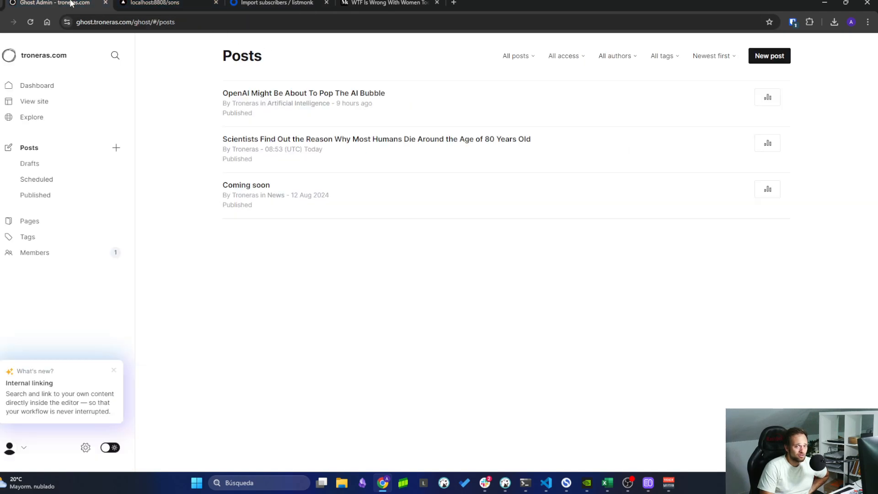
click(154, 4)
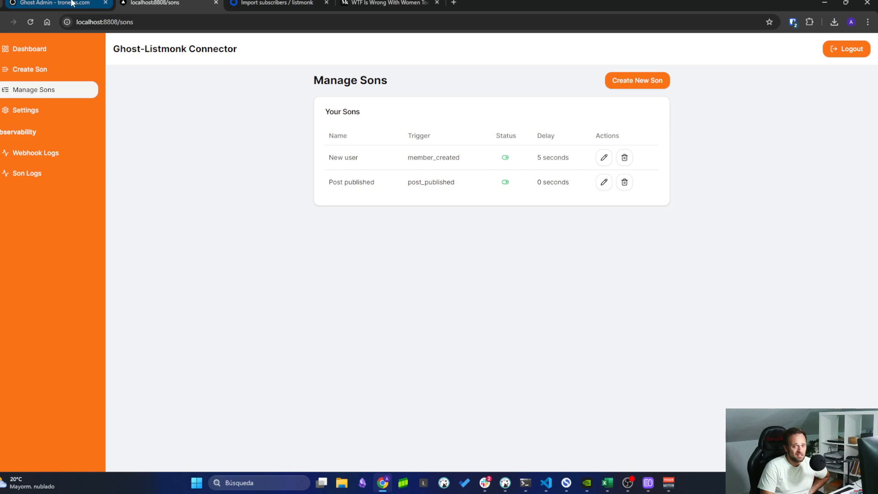
click(71, 4)
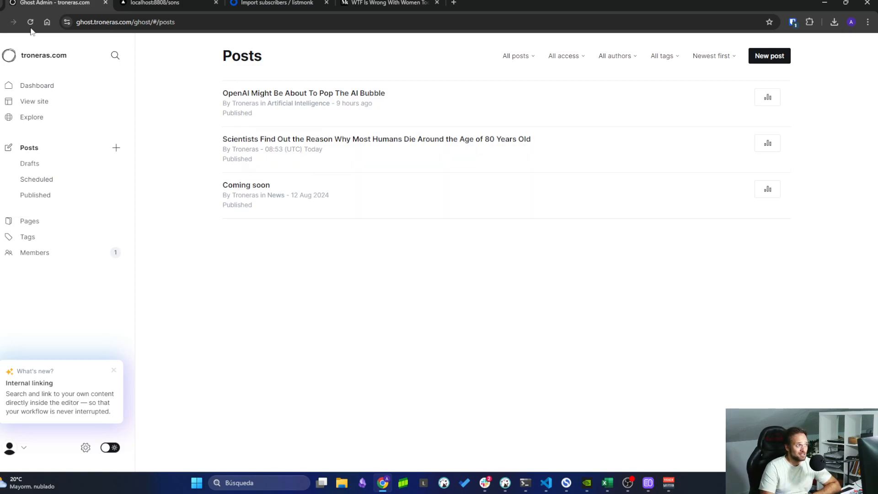
click(154, 6)
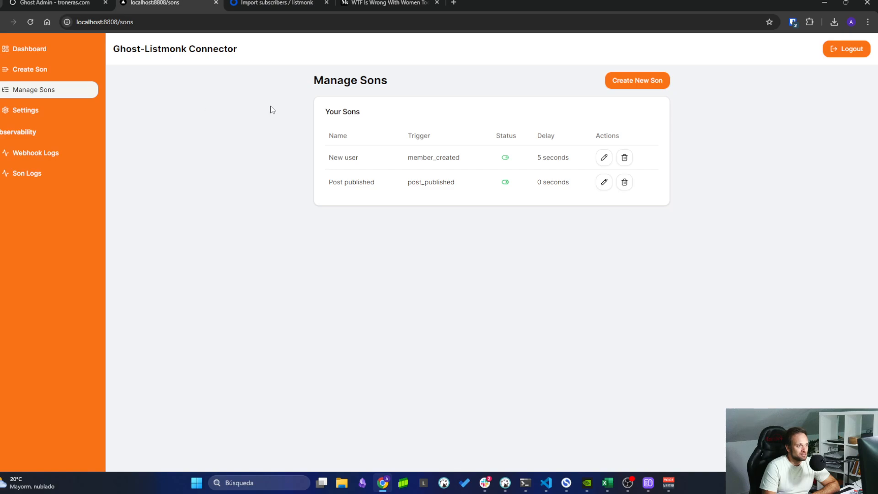
double_click(373, 80)
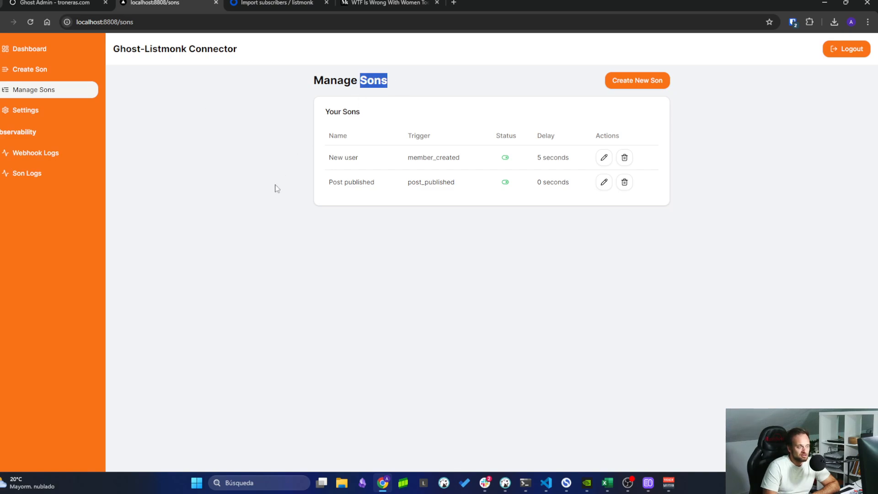
click(252, 227)
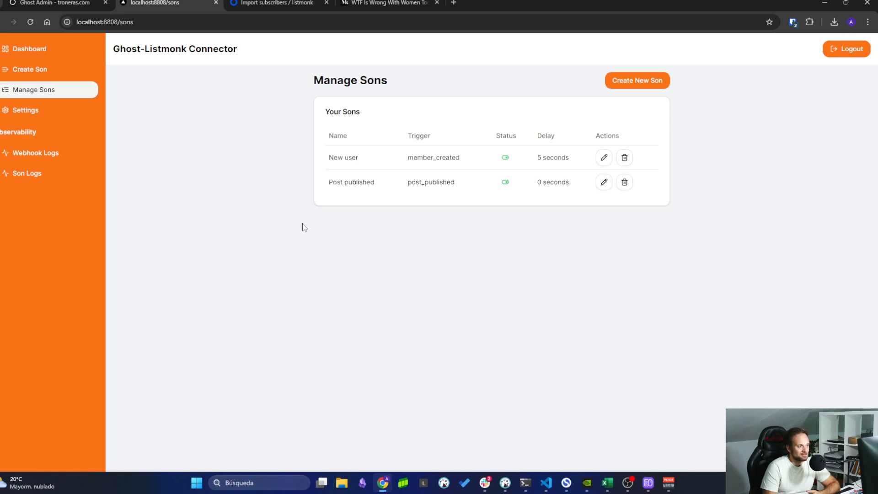
click(77, 4)
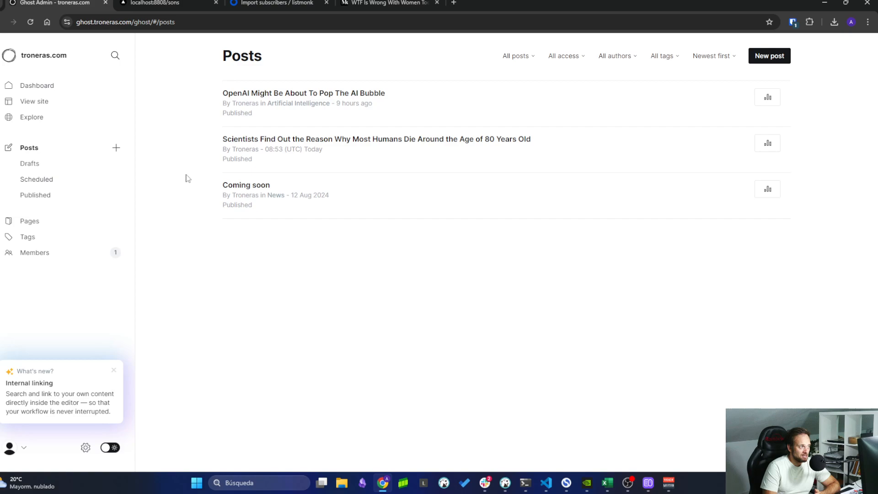
click(150, 3)
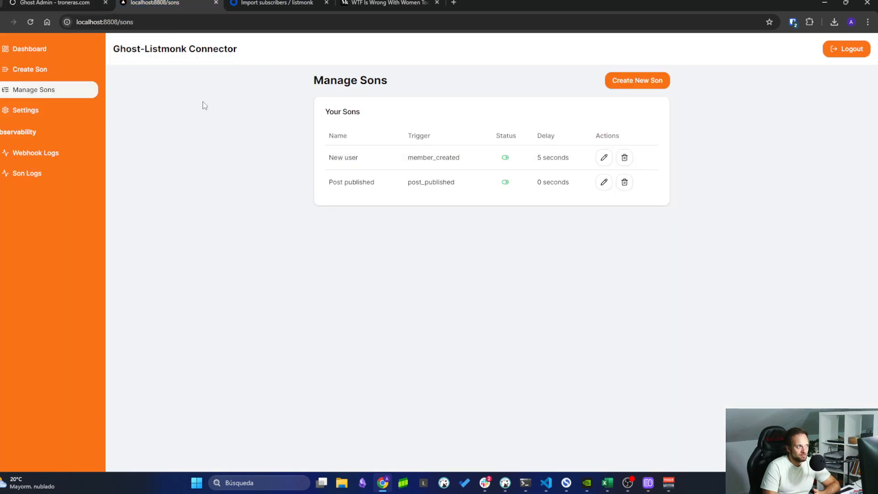
click(64, 3)
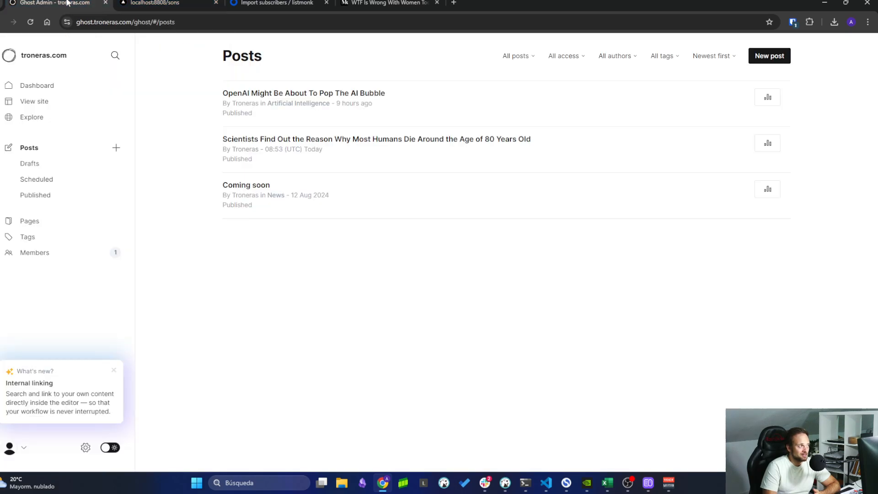
Step: Switch to the Ghost-Listmonk Connector and start creating a new son, ready to enter its name
click(153, 3)
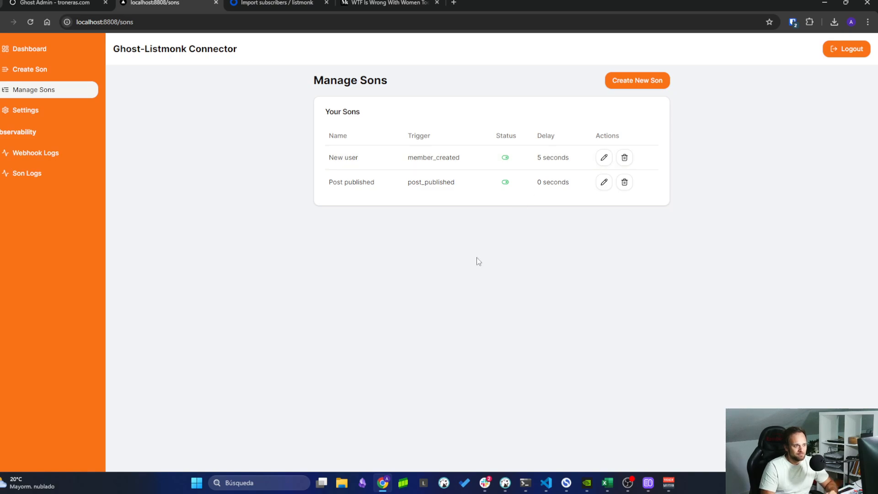
click(639, 82)
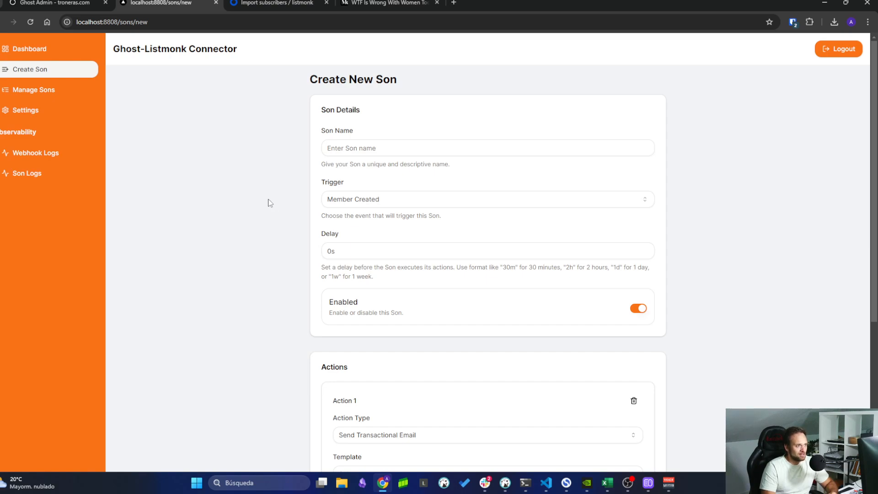
click(389, 146)
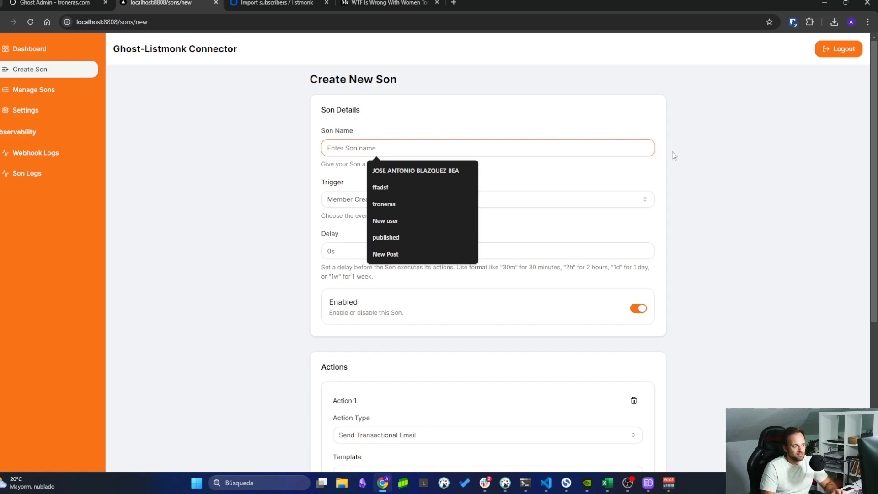
text(fdsa)
key(ctrl+a)
text(as)
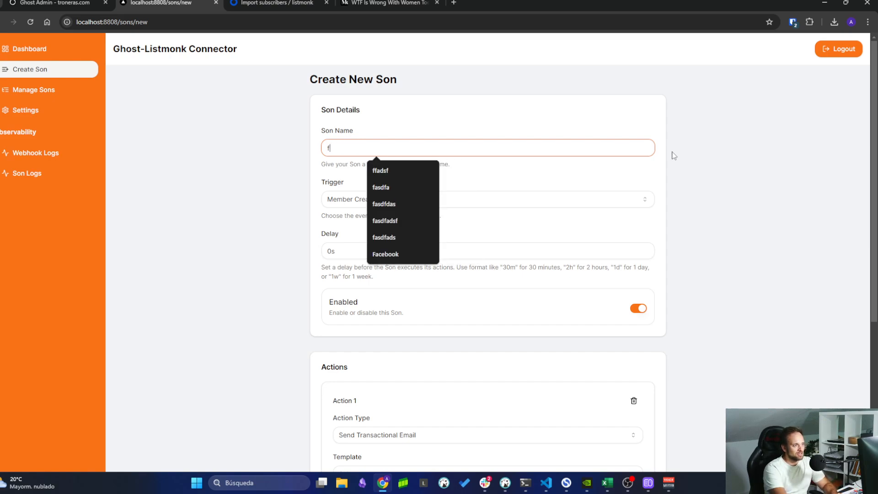
key(BackSpace)
key(BackSpace)
text(msc)
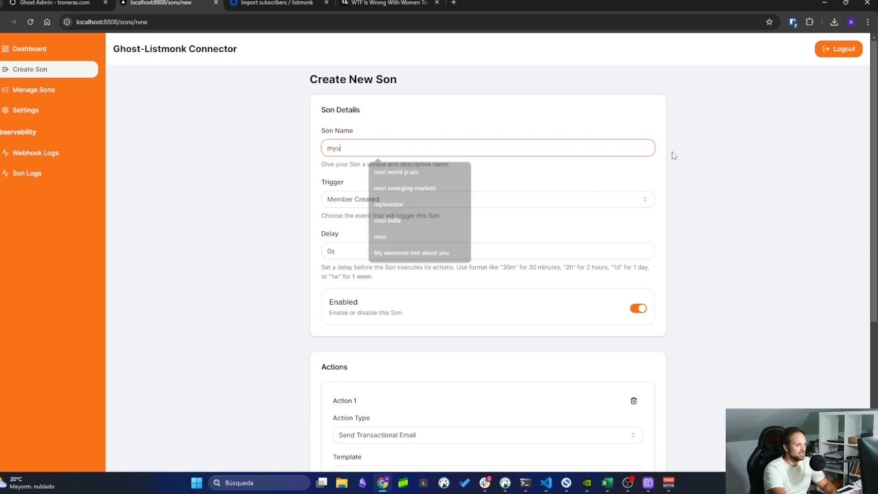
key(BackSpace)
key(BackSpace)
text(y)
key(BackSpace)
key(BackSpace)
Step: Name the new son "Created a new subscriber"
text(Crea)
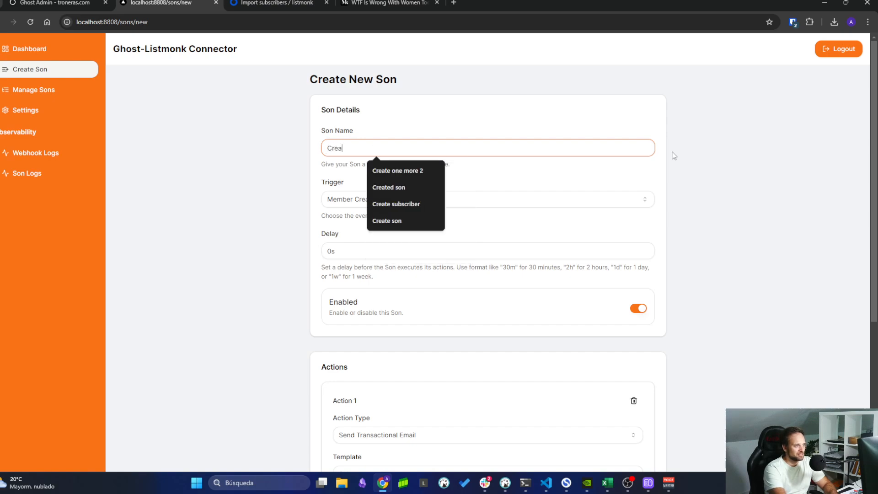
text(ten)
key(BackSpace)
text(d)
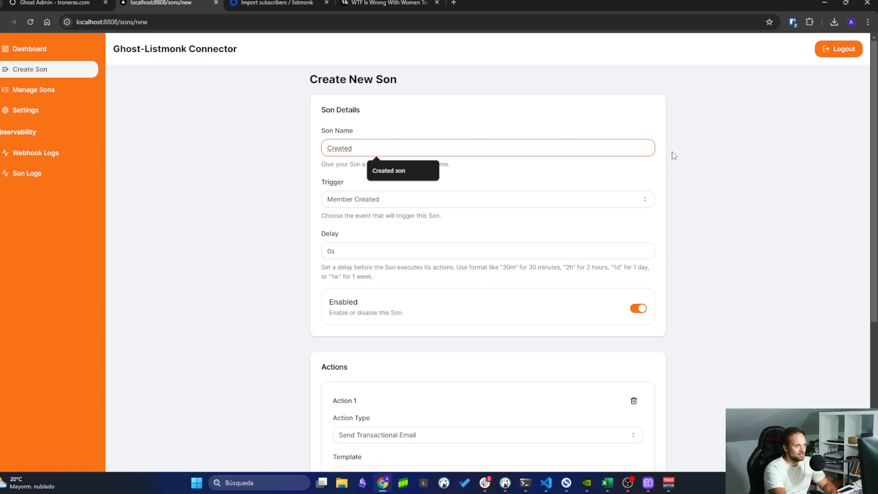
text( a new subs)
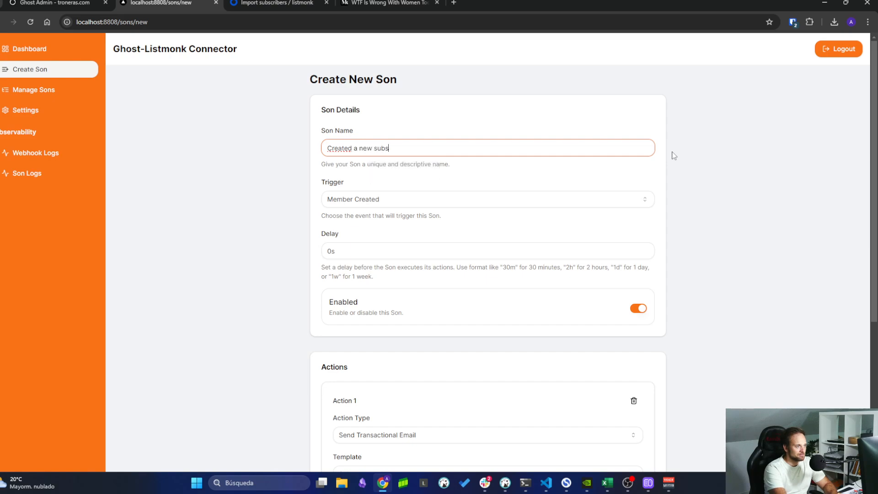
text(criber)
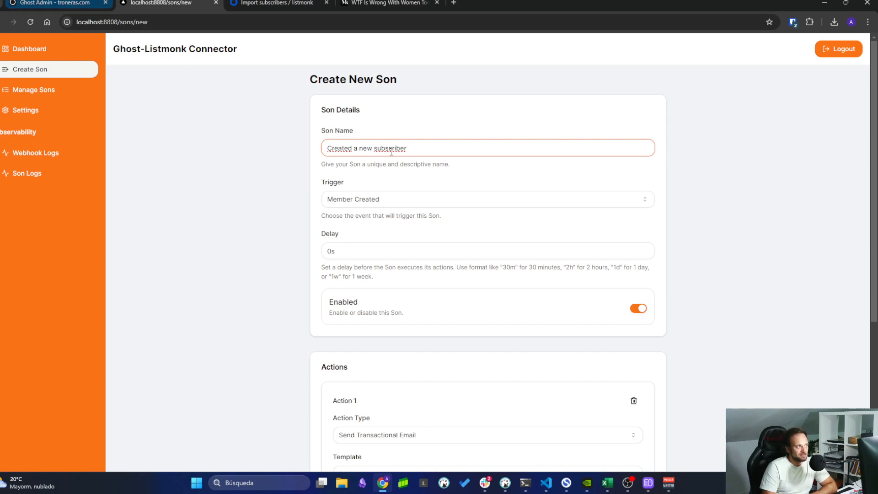
Step: Choose Member Created as the son's trigger and set its delay to 1d
click(405, 197)
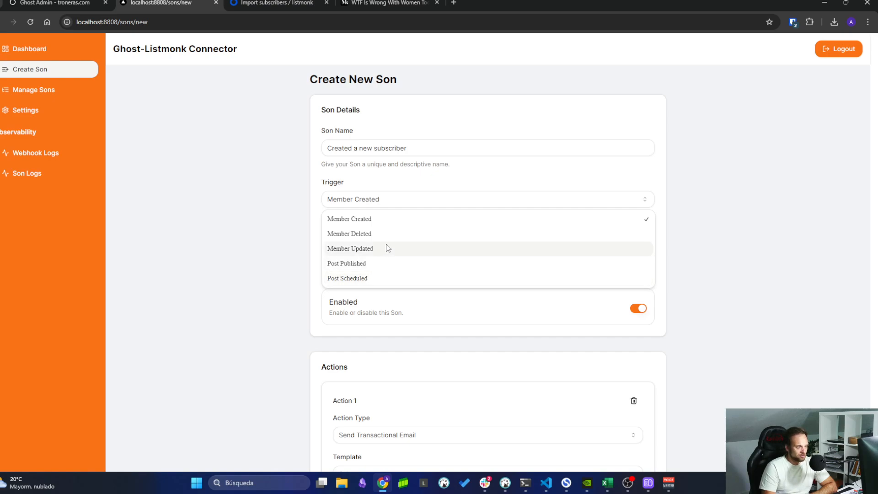
click(383, 221)
click(345, 251)
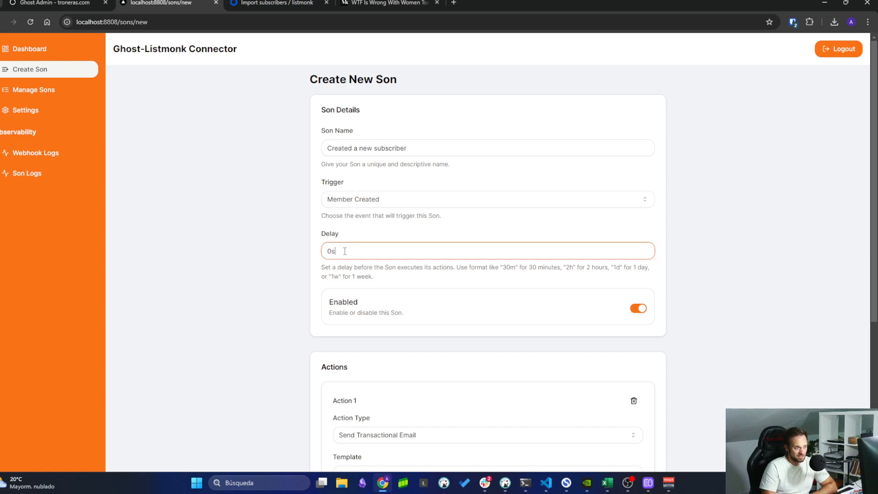
scroll(292, 279, down, 2)
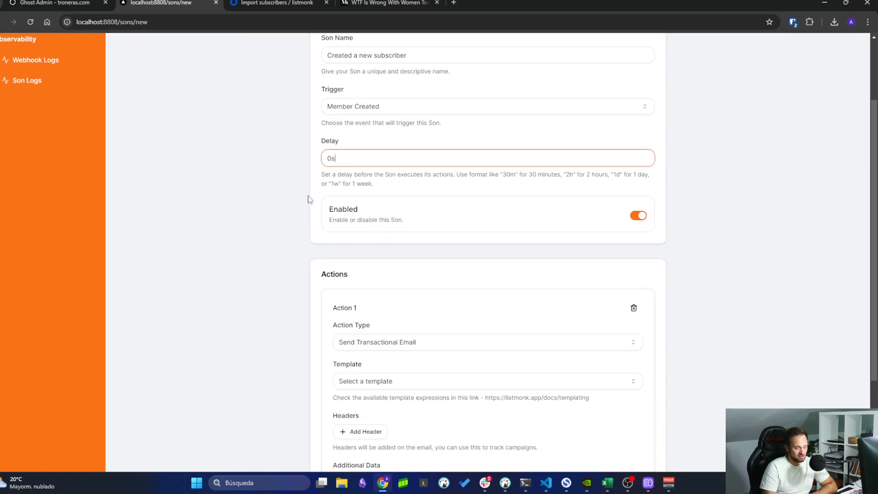
key(ctrl+a)
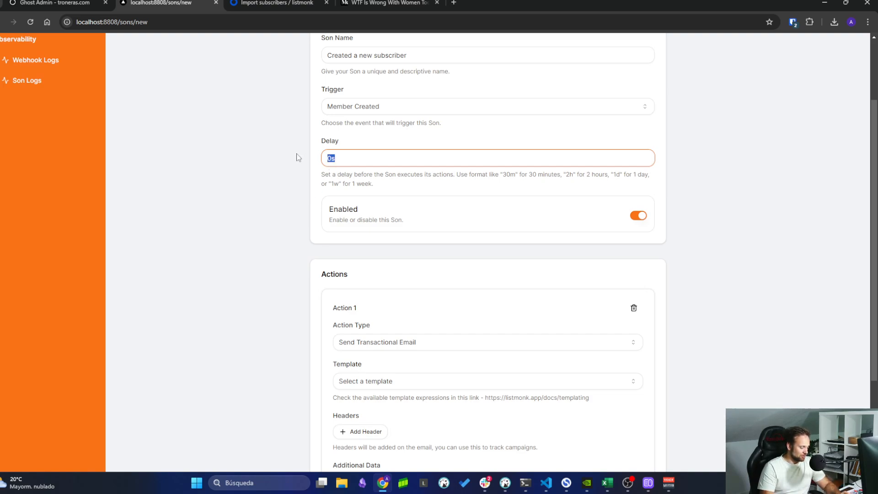
text(1d)
Step: Rename the son "Reminder to give feedback on product subscriber"
scroll(298, 193, up, 2)
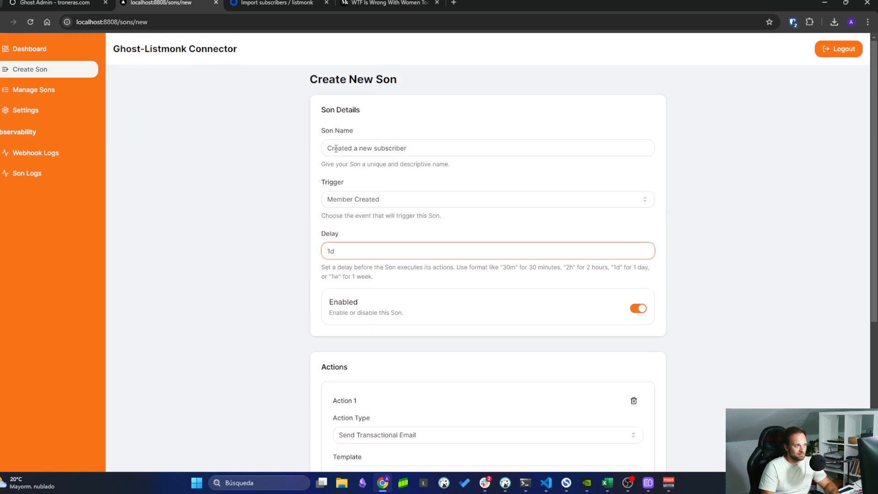
drag(329, 149, 376, 148)
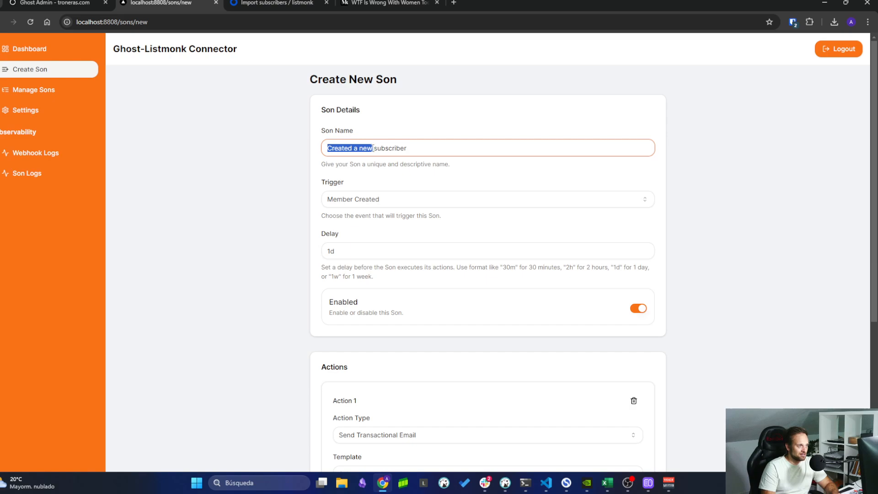
text(Reminder)
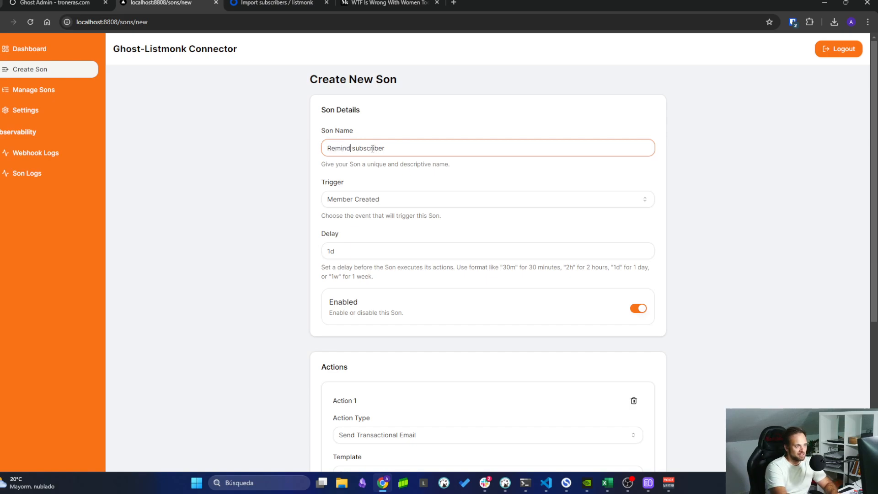
text( to give f)
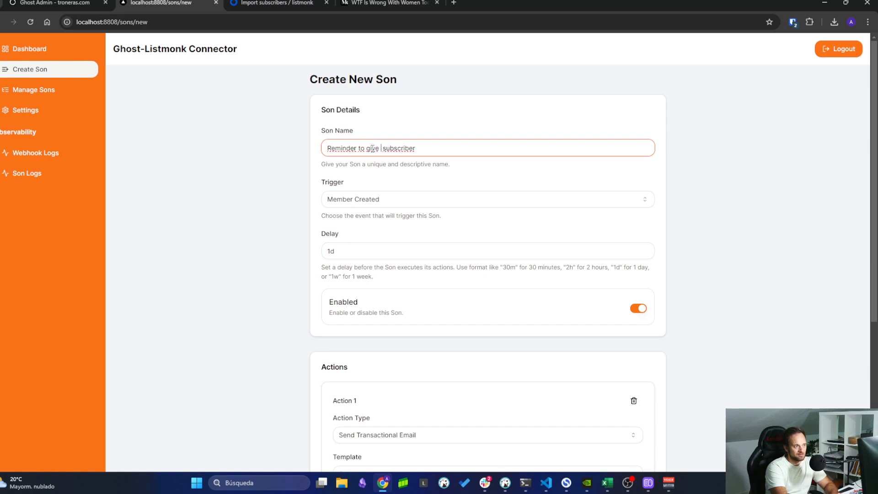
text(eedback on p)
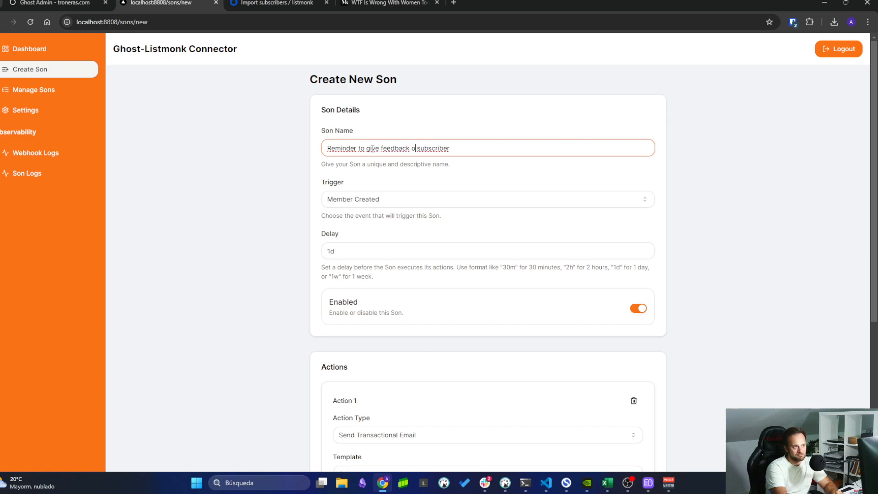
text(roduct)
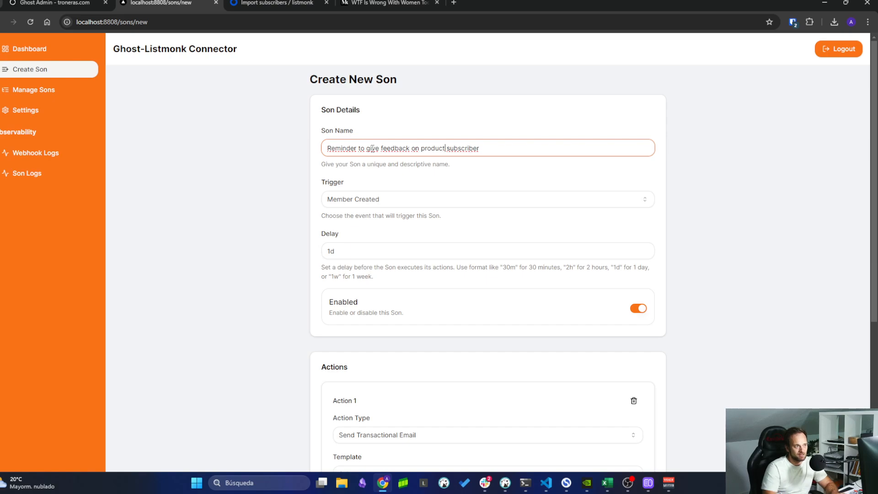
Step: Change the son's delay to 1w
click(334, 254)
text(w)
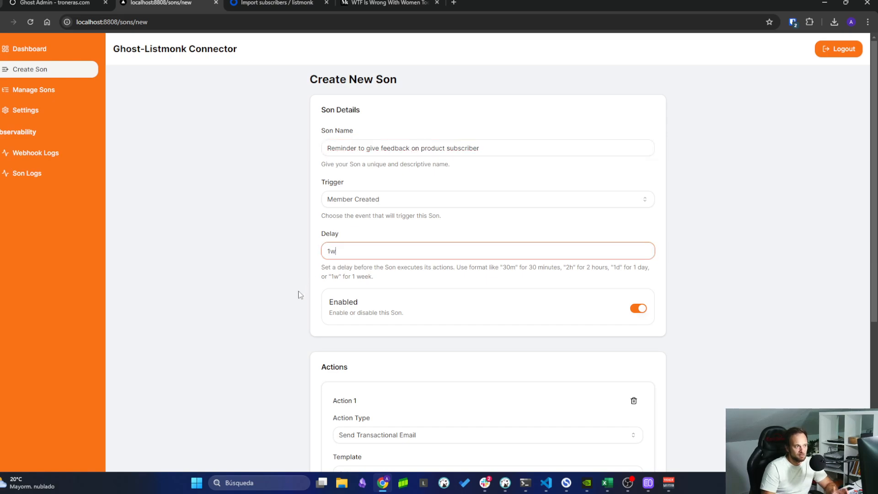
click(298, 293)
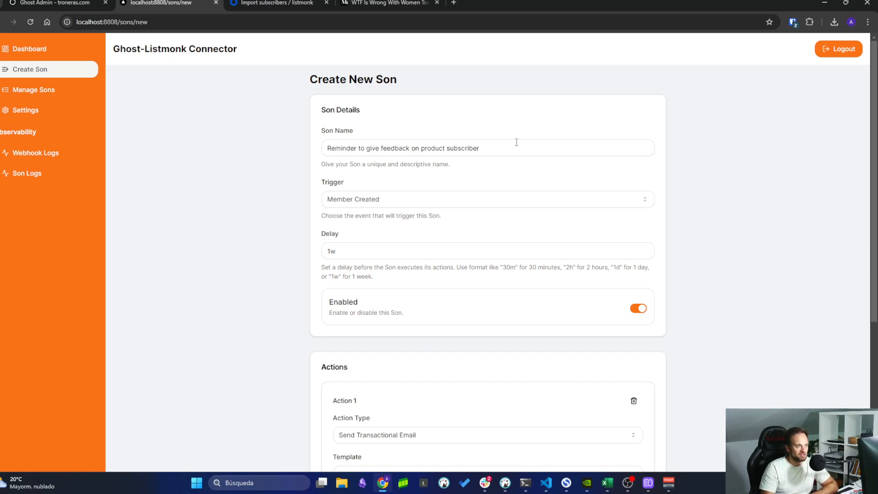
Step: Select Send Transactional Email as the type of Action 1 and open its list of available templates
scroll(274, 279, down, 2)
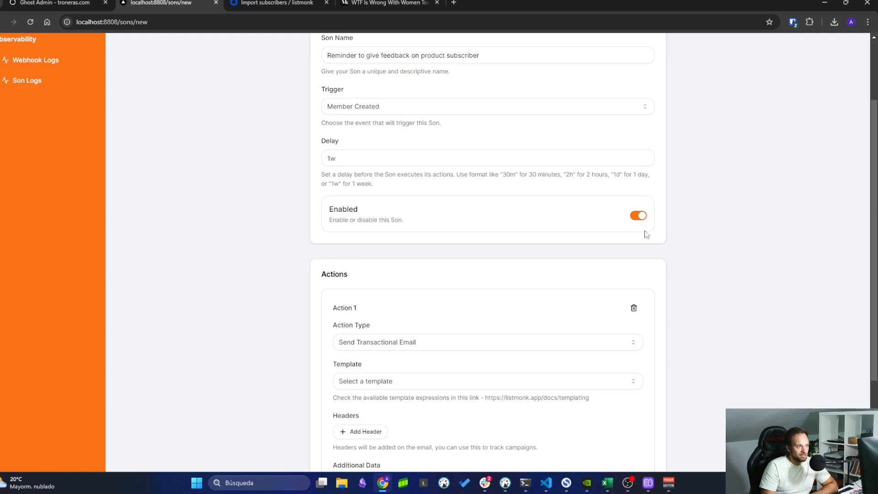
scroll(476, 288, down, 3)
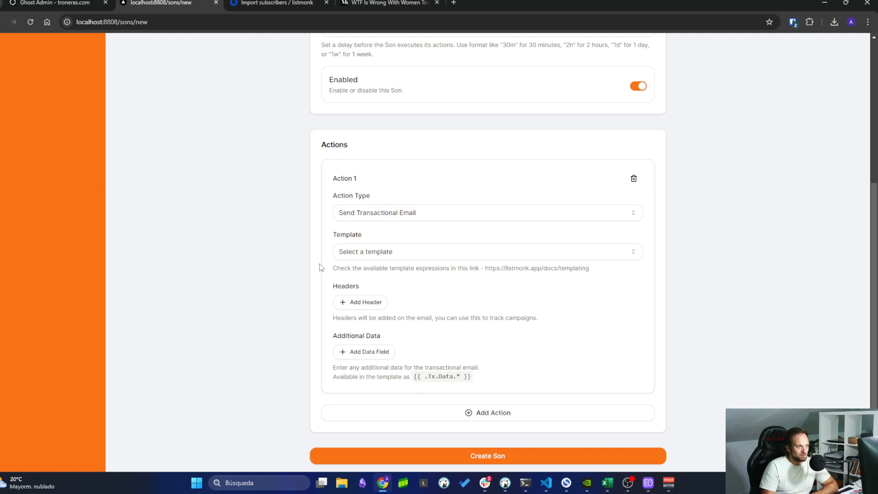
scroll(323, 181, up, 1)
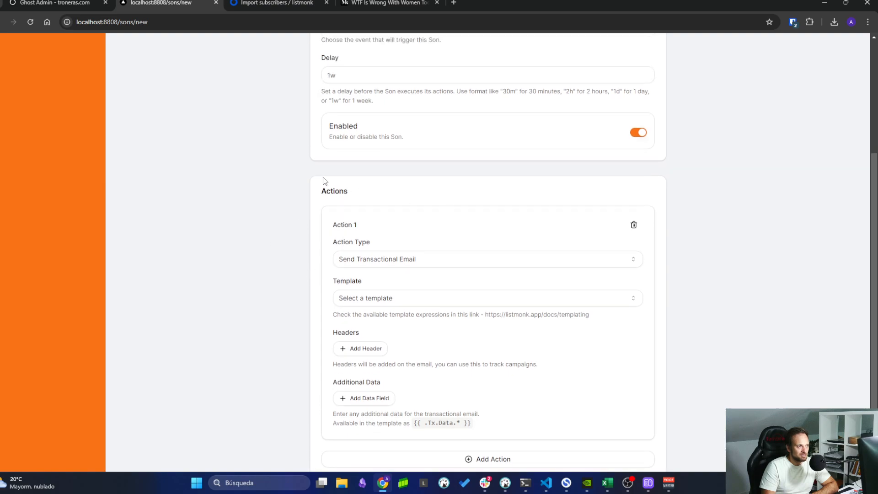
scroll(270, 288, down, 1)
scroll(294, 292, up, 2)
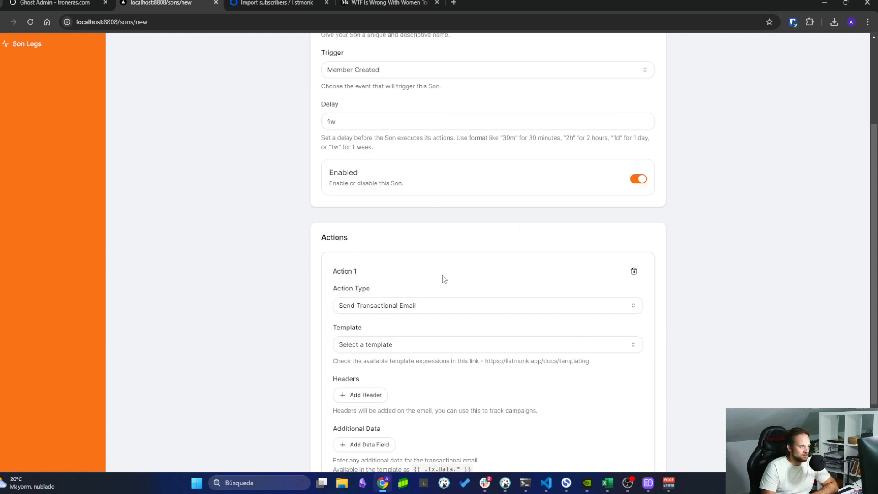
scroll(444, 279, down, 2)
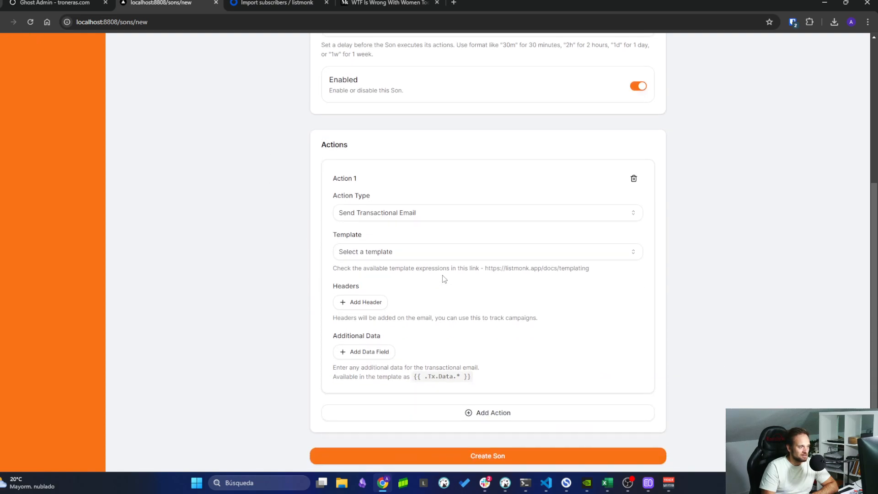
click(388, 213)
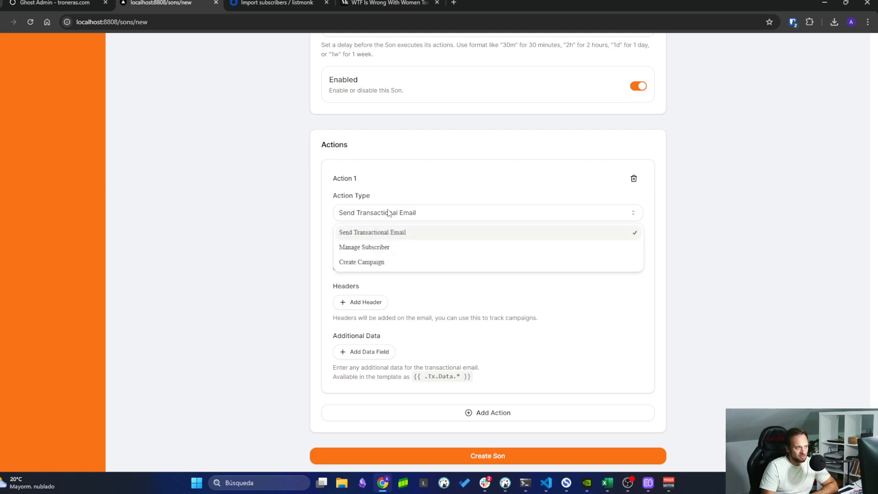
click(382, 236)
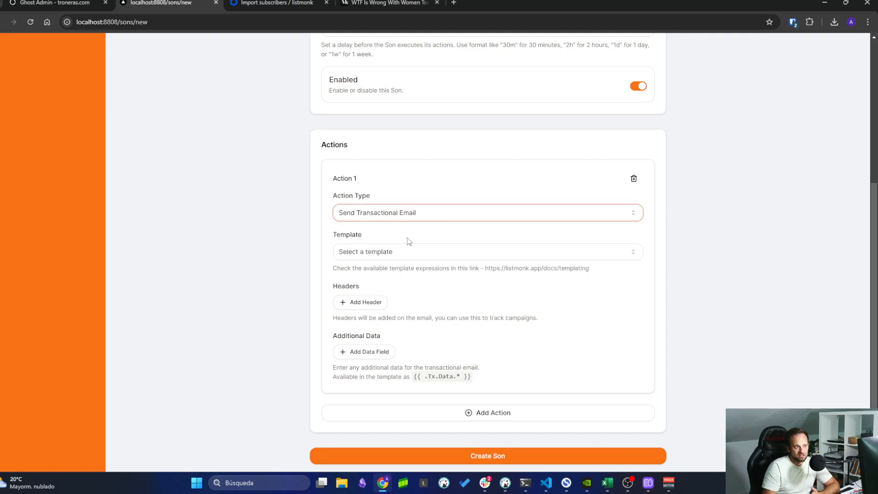
click(412, 256)
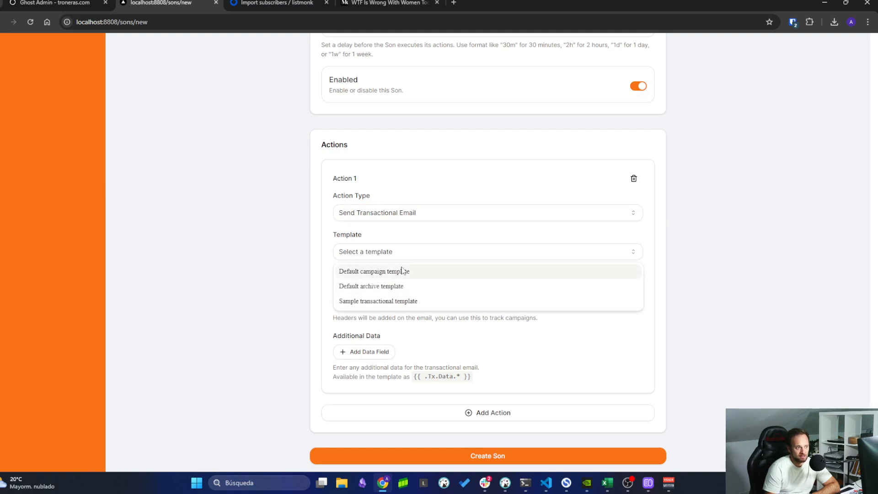
Step: Switch to listmonk and open the Sample transactional template from the campaign templates
click(277, 3)
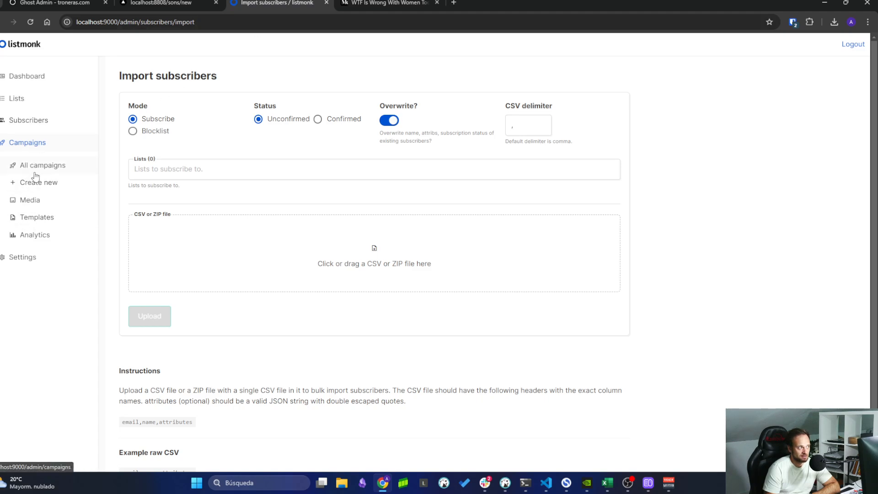
click(36, 219)
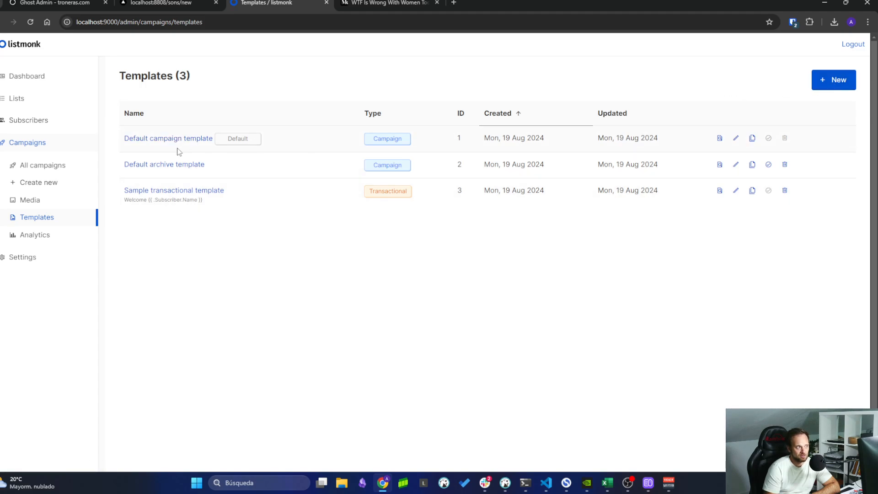
click(167, 194)
Step: Examine the template's raw HTML, including its styles and its subscriber name and order data placeholders, and close it without saving
scroll(348, 214, up, 5)
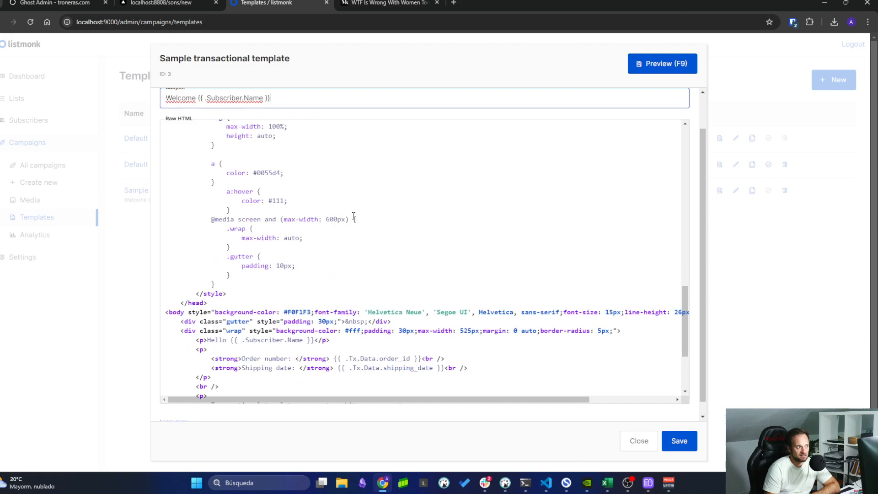
scroll(348, 213, up, 10)
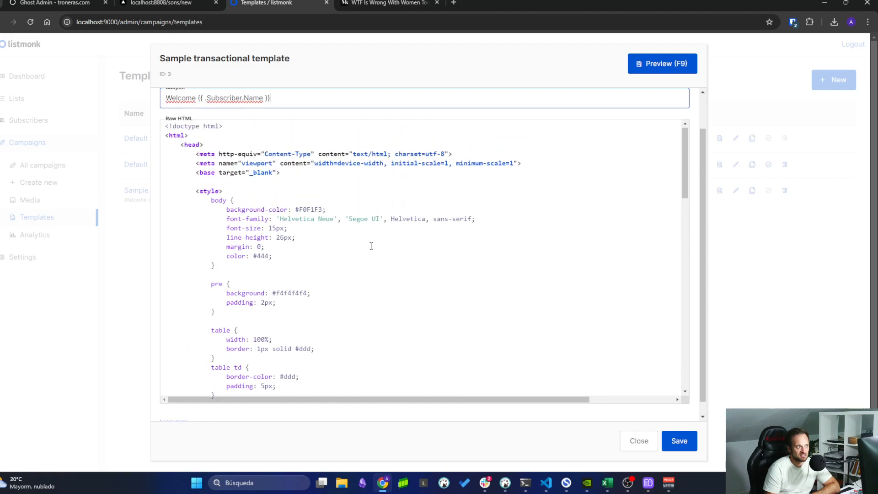
click(167, 129)
drag(167, 129, 301, 259)
scroll(301, 259, down, 4)
click(347, 268)
scroll(376, 285, down, 12)
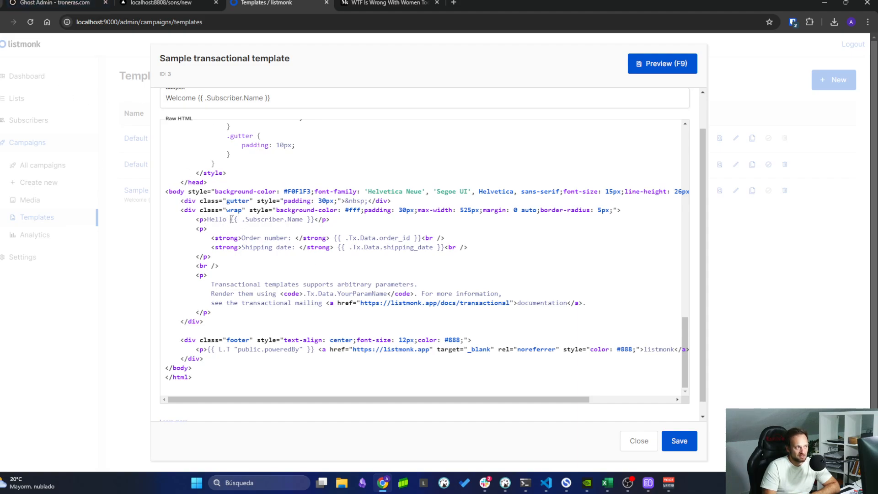
drag(231, 219, 313, 219)
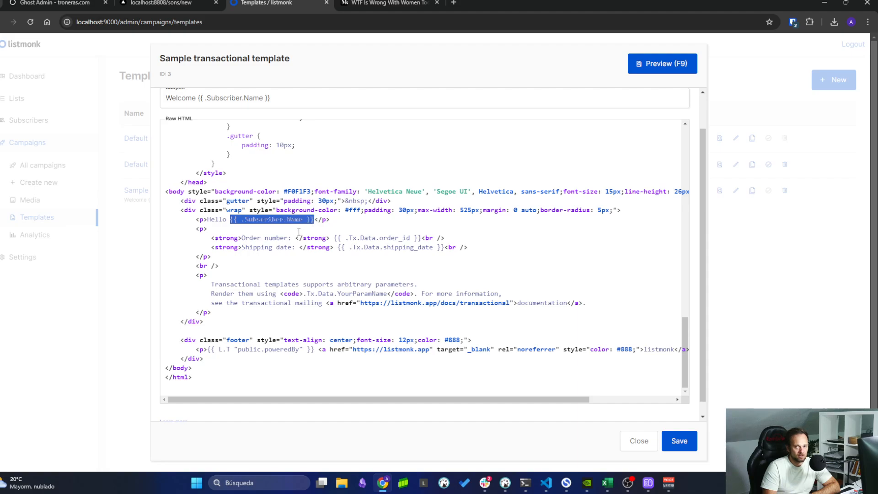
click(298, 231)
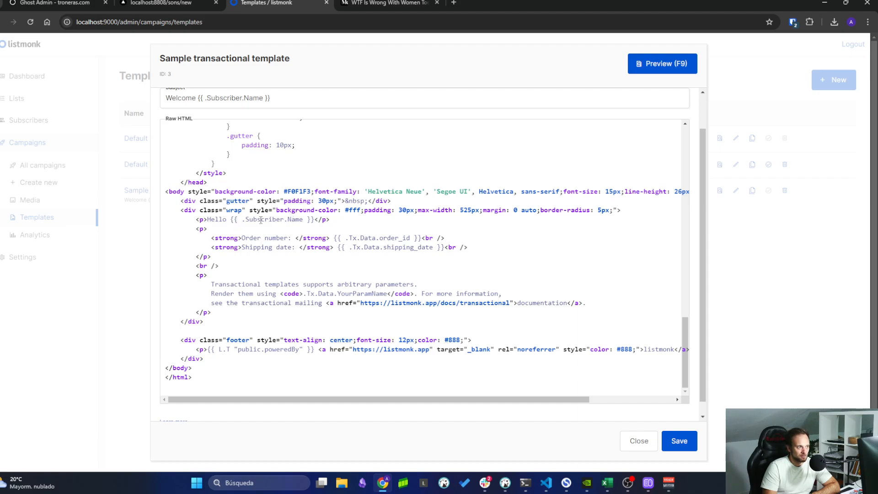
drag(209, 220, 309, 221)
click(266, 238)
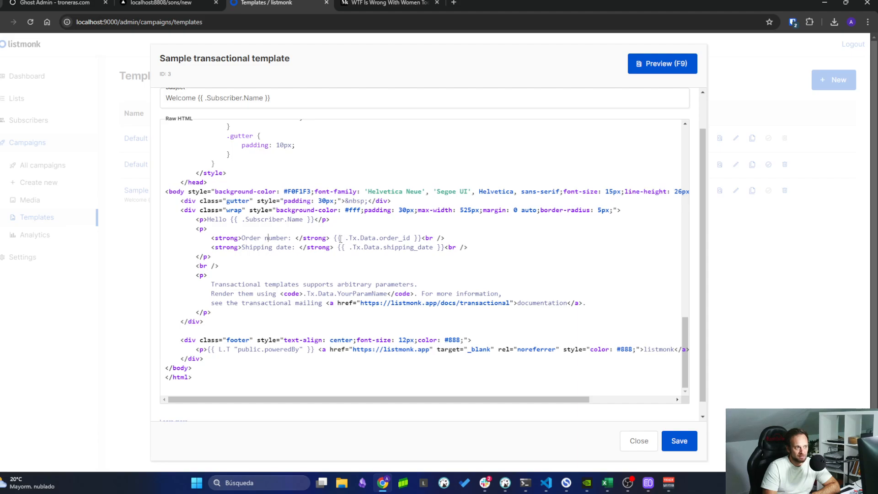
click(422, 237)
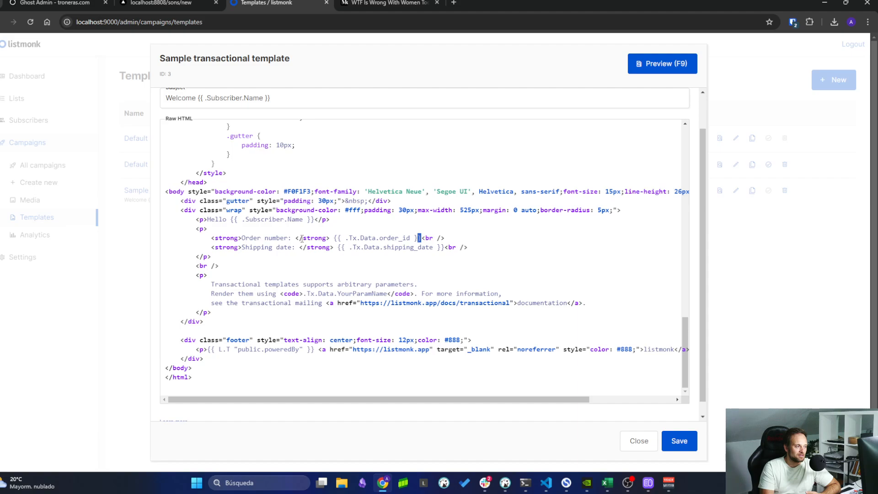
click(638, 440)
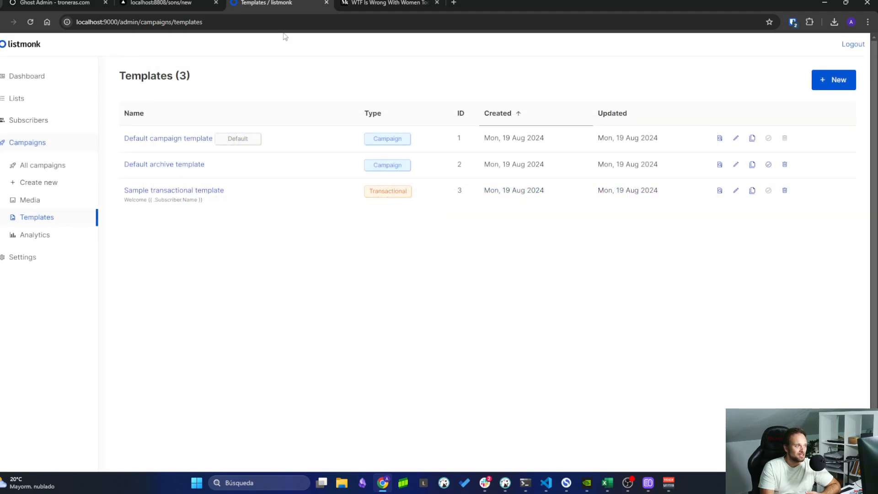
Step: Switch back to the Ghost-Listmonk Connector and choose Sample transactional template as Action 1's template
click(174, 4)
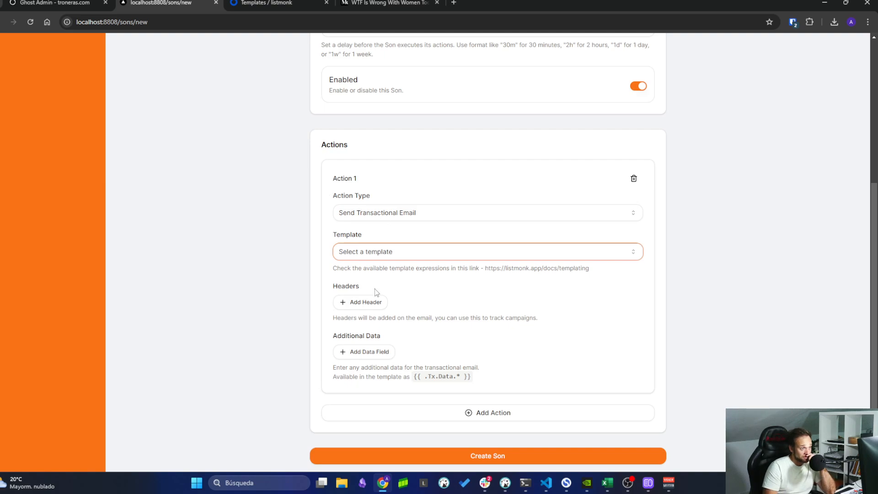
click(411, 252)
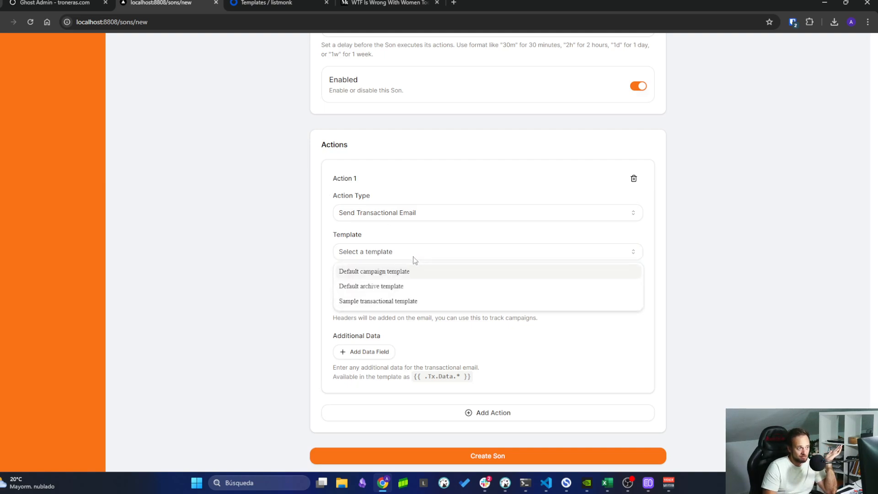
click(383, 300)
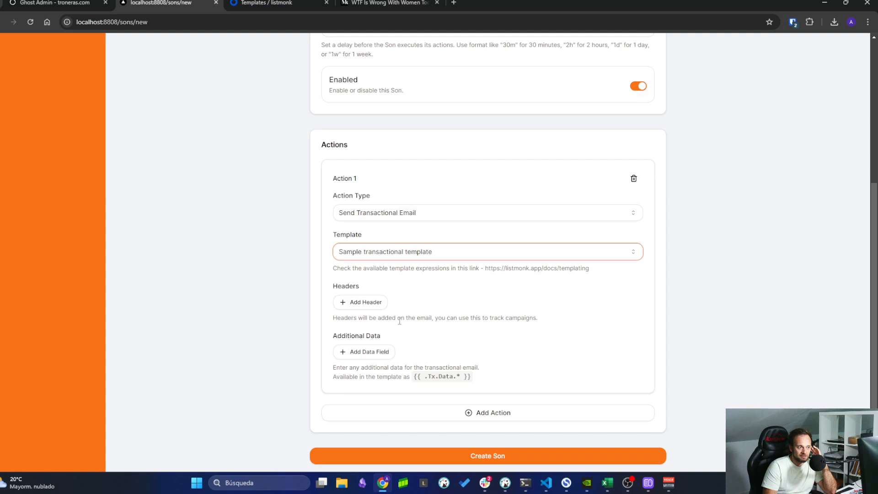
Step: Add an email header to Action 1 with the key "x-custom"
click(361, 306)
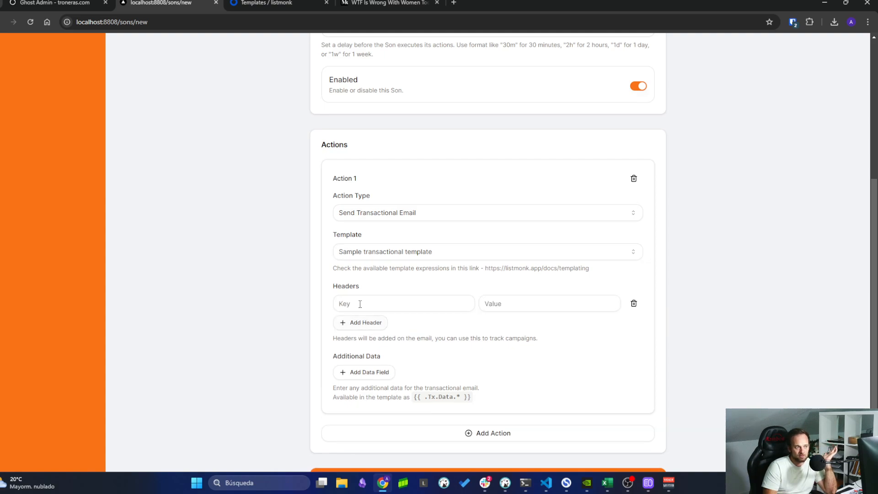
click(379, 305)
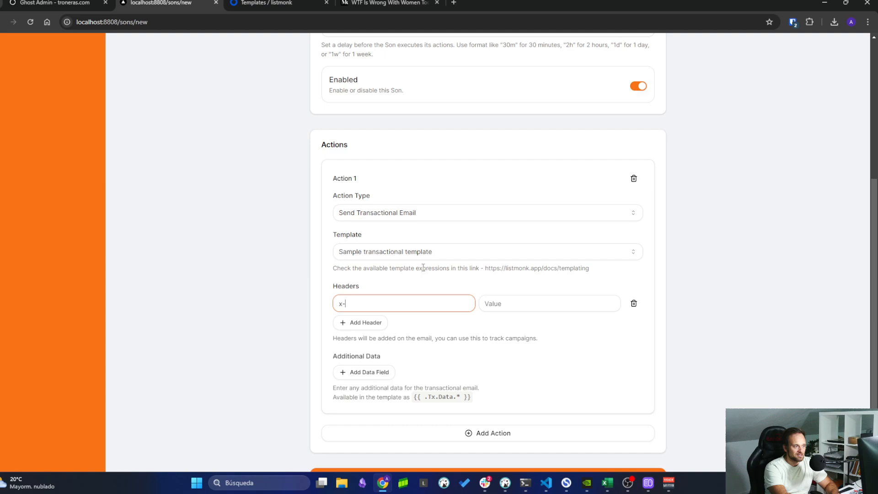
text(x-cust)
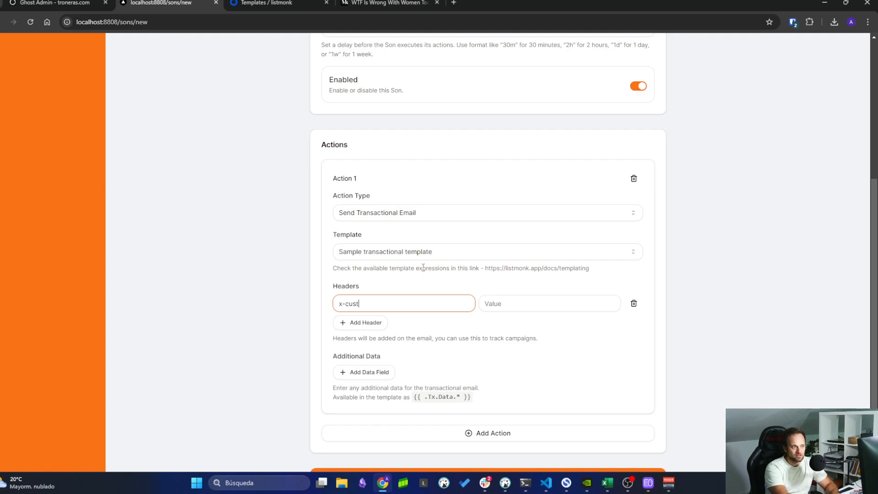
text(om)
key(Tab)
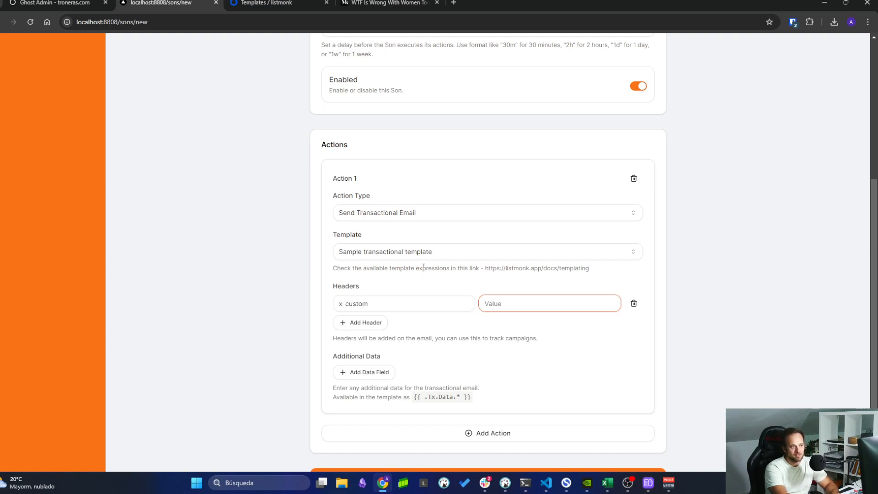
Step: Enter "pushing-1w" as the value of Action 1's x-custom header
text(p)
key(BackSpace)
text(polo)
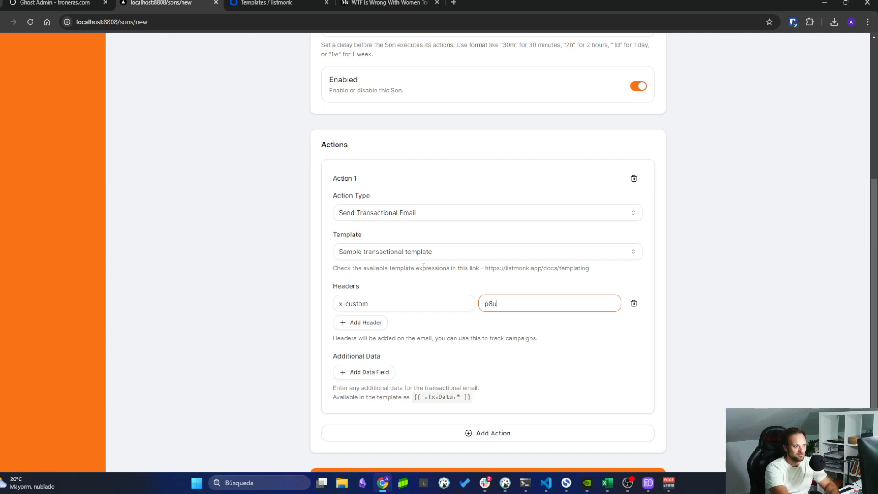
key(BackSpace)
key(BackSpace)
key(BackSpace)
text(ushing-)
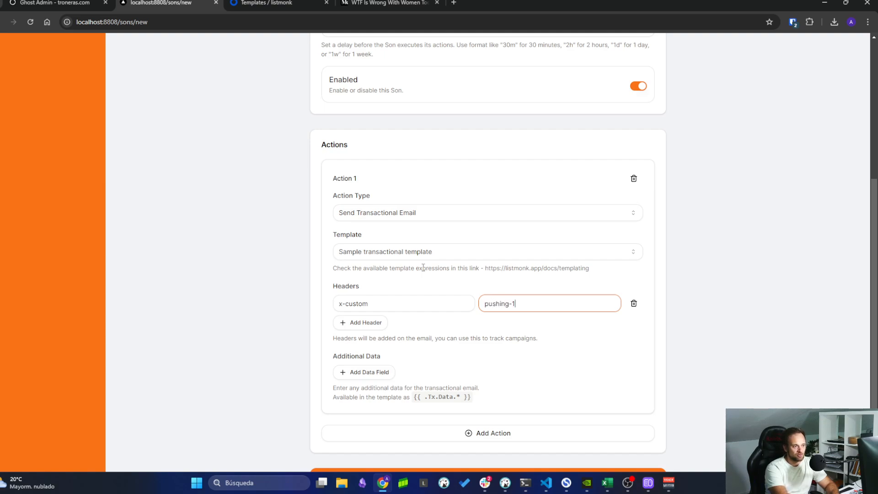
text(12)
key(BackSpace)
text(w)
click(442, 338)
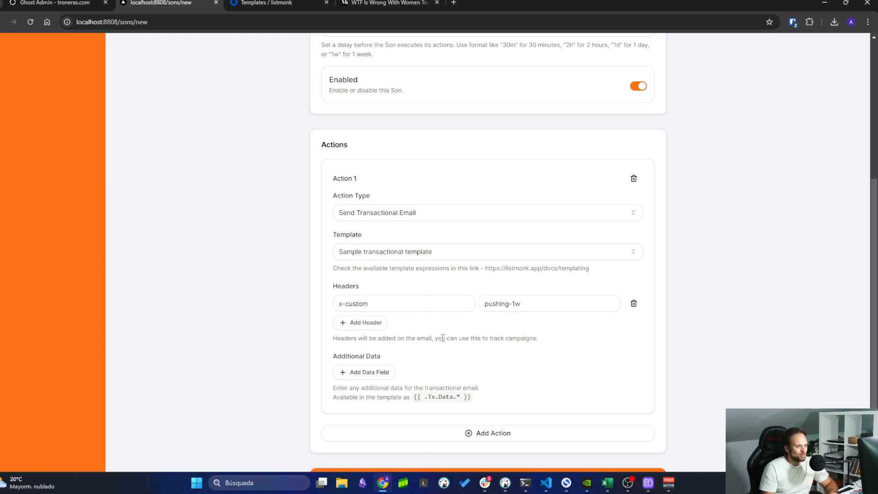
Step: Add an additional data field to Action 1 with the key "origin" and the value "ghost"
scroll(316, 368, down, 1)
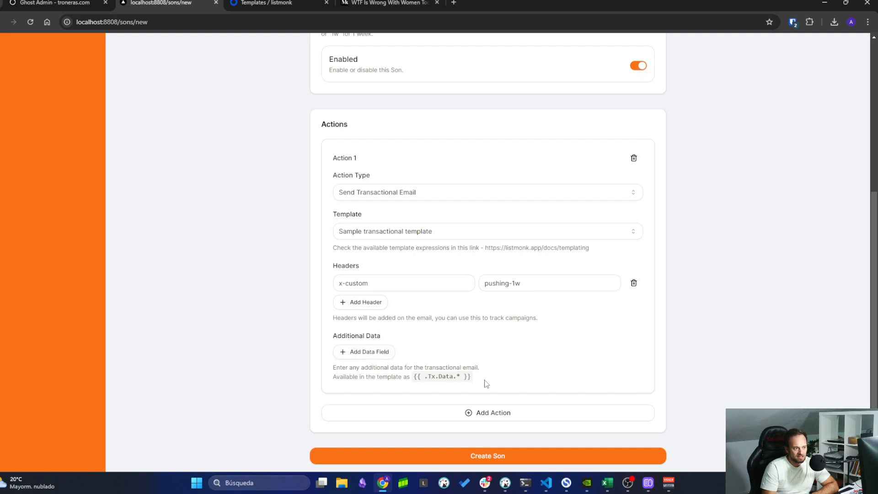
drag(486, 383, 337, 383)
click(450, 376)
click(377, 354)
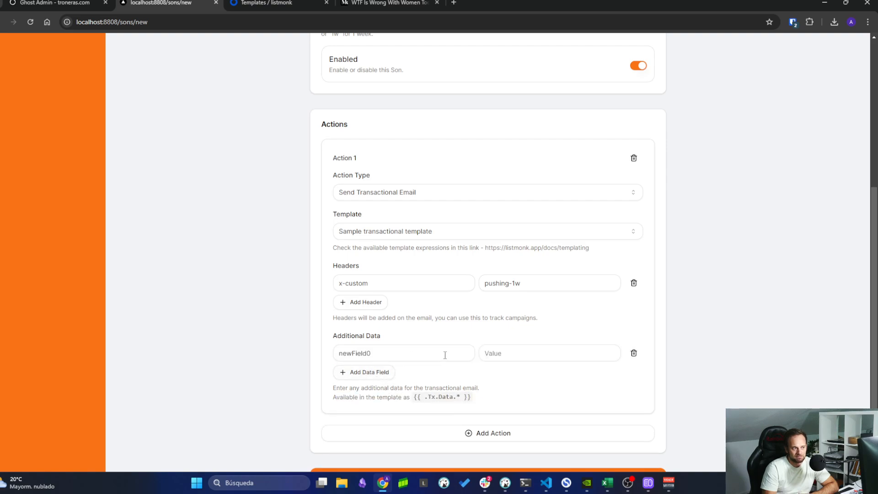
double_click(430, 353)
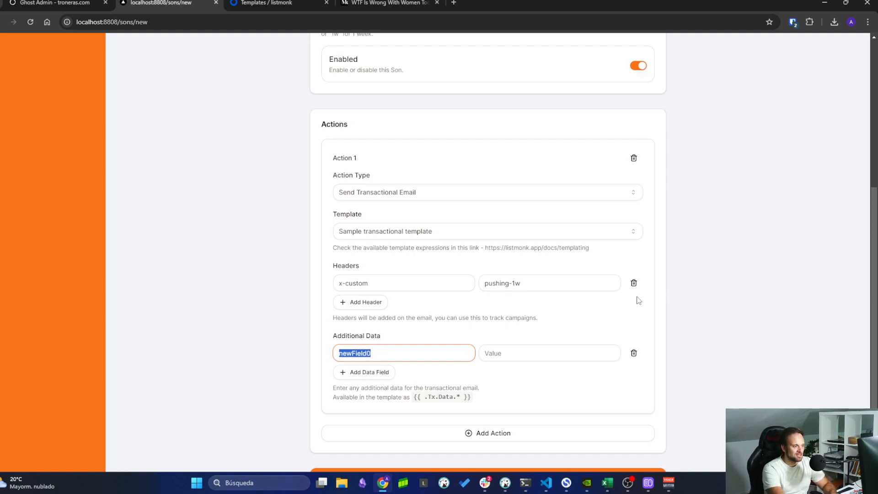
key(BackSpace)
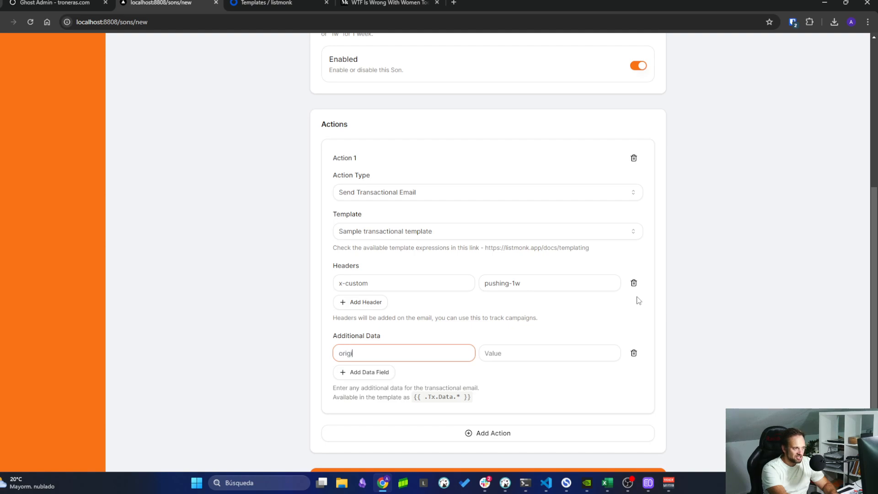
click(639, 301)
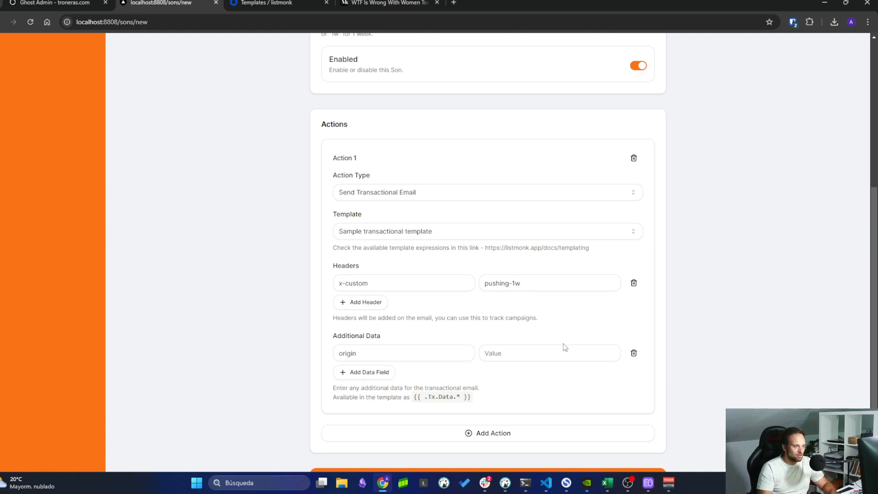
click(549, 354)
text(ghost)
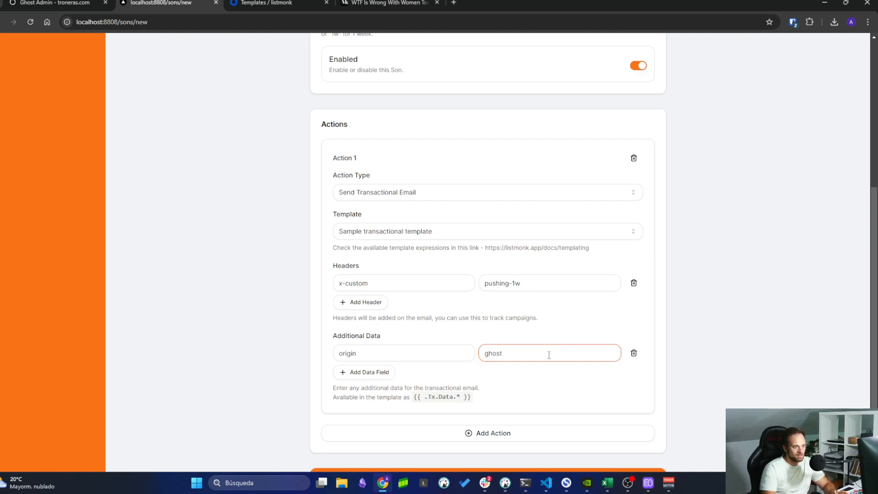
click(552, 378)
Step: Check the completed form and create the son
scroll(540, 425, down, 1)
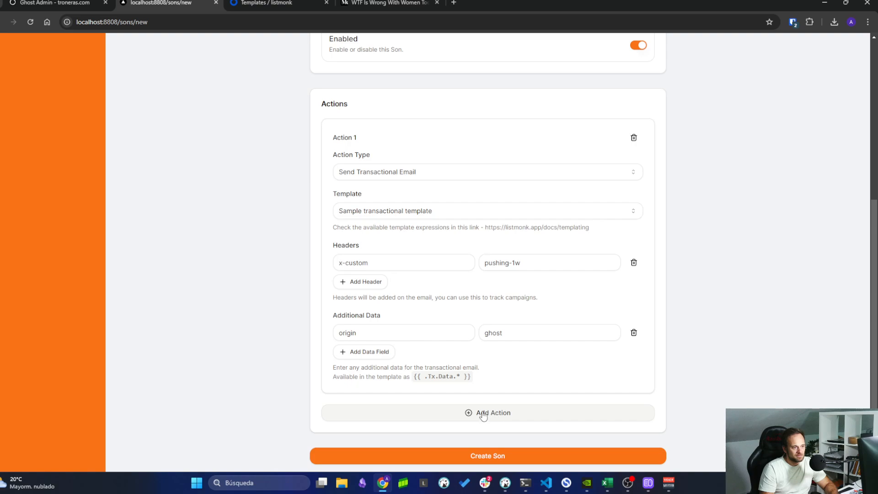
scroll(501, 385, up, 4)
scroll(637, 295, down, 5)
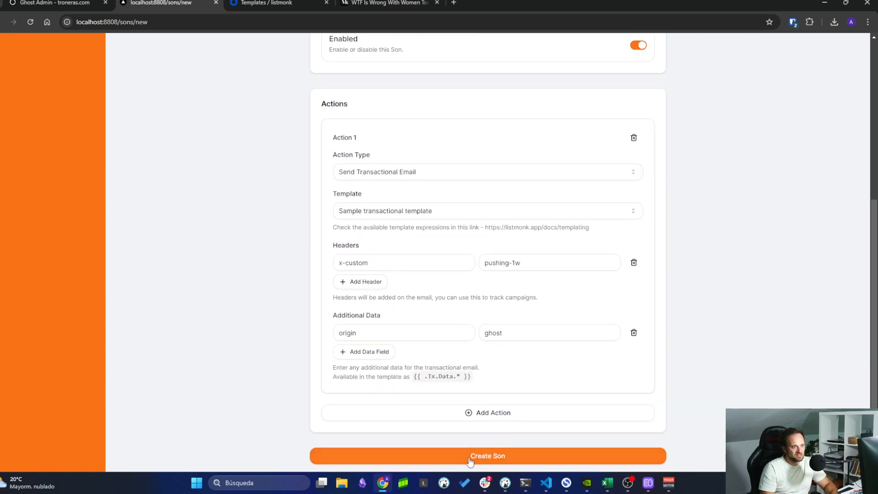
click(497, 454)
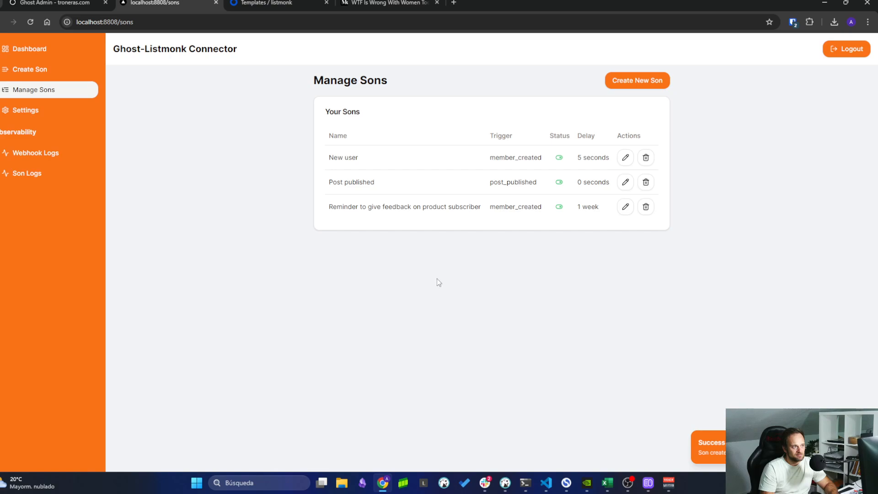
Step: Open the feedback reminder son to examine its saved details and actions, and return to the list of sons
click(626, 208)
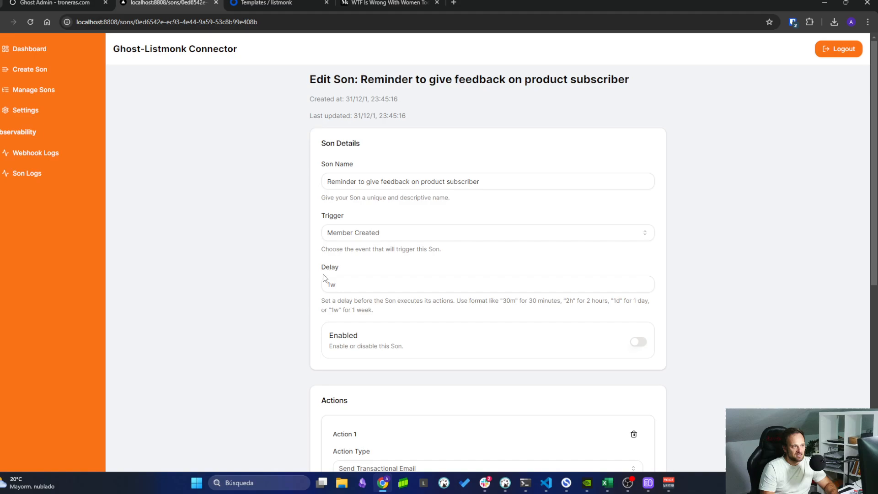
drag(323, 270, 340, 270)
scroll(289, 268, down, 5)
scroll(315, 346, up, 5)
click(43, 75)
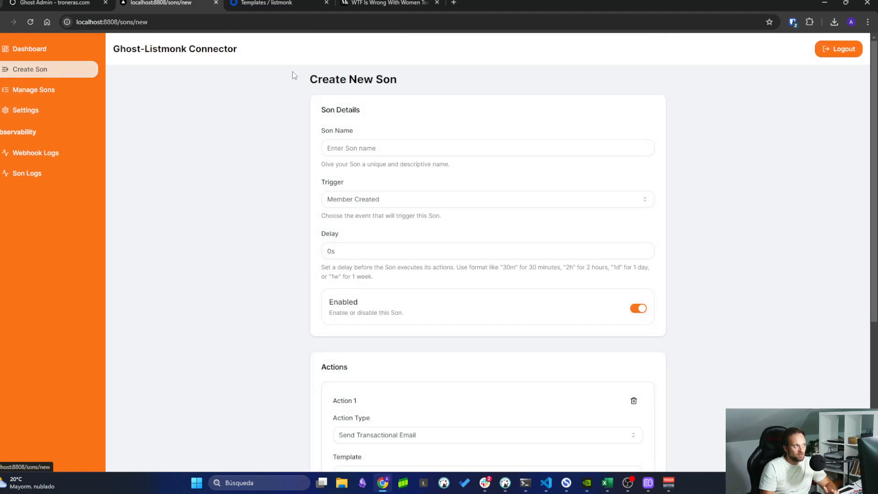
click(45, 90)
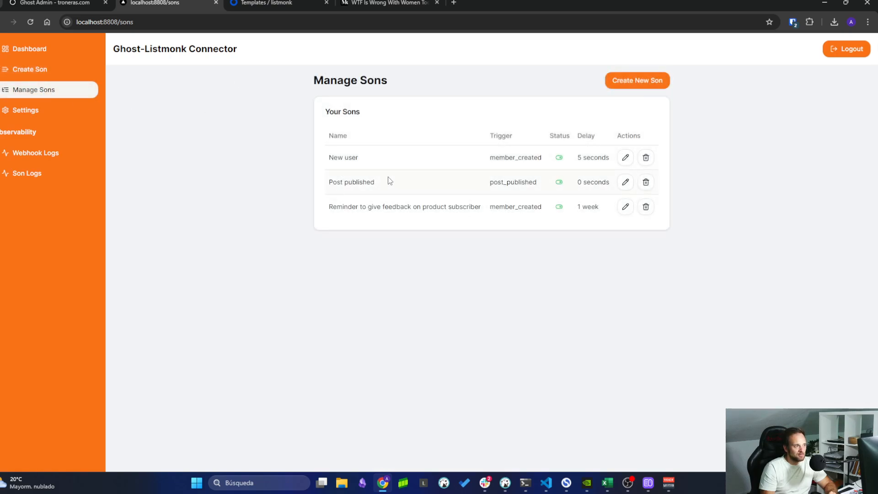
Step: Examine the name and trigger of the New user son in the list of sons
drag(490, 157, 540, 156)
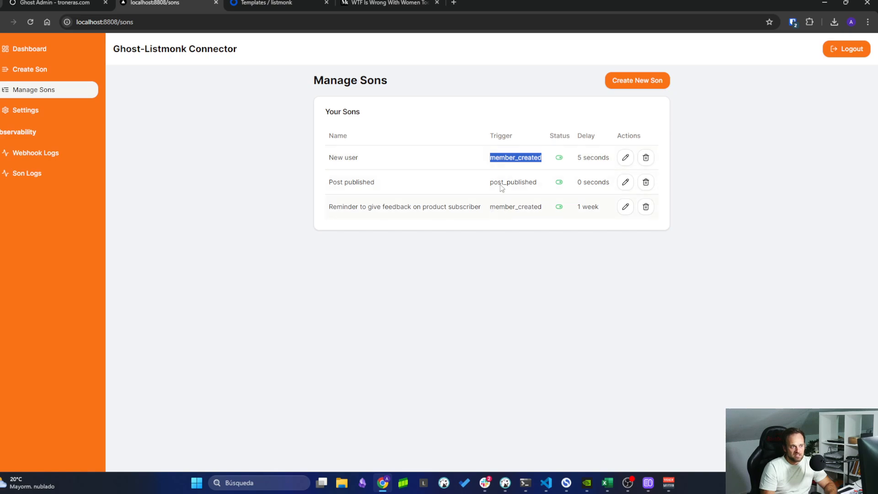
click(359, 156)
drag(331, 159, 365, 158)
click(366, 160)
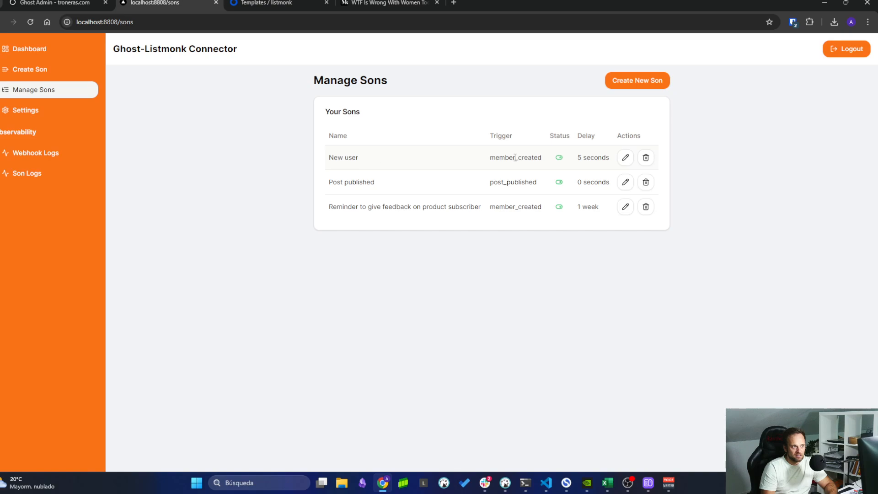
Step: Open the New user son for editing and add Opt-in list to the lists of its Manage Subscriber action
click(629, 162)
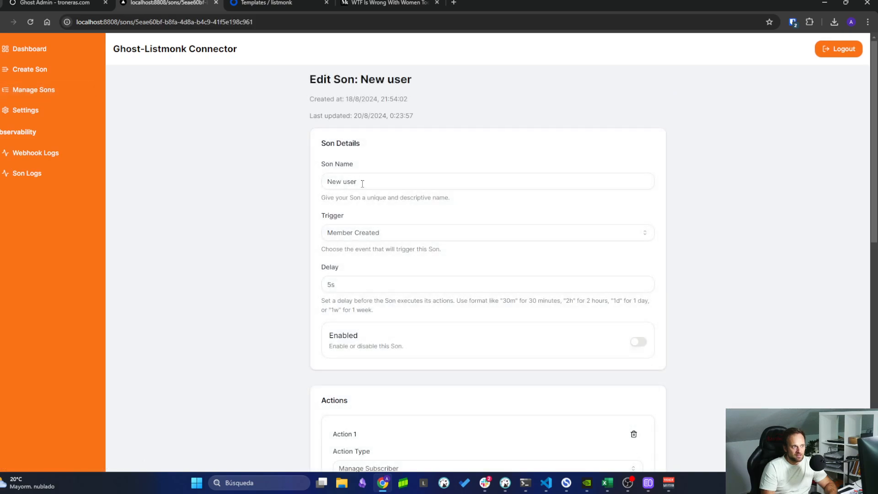
scroll(303, 249, down, 5)
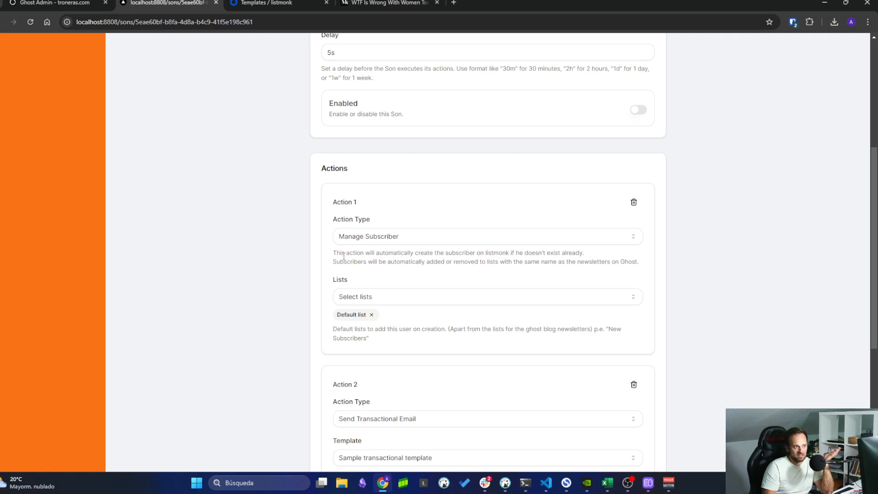
click(421, 299)
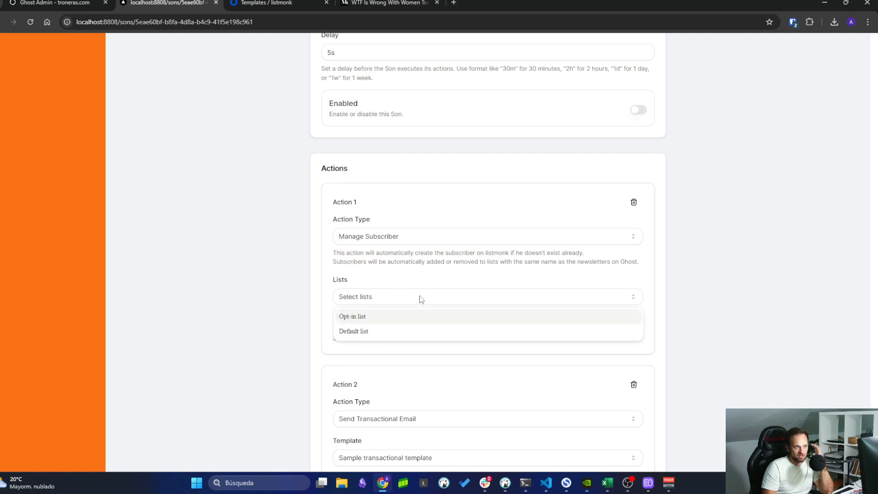
click(354, 330)
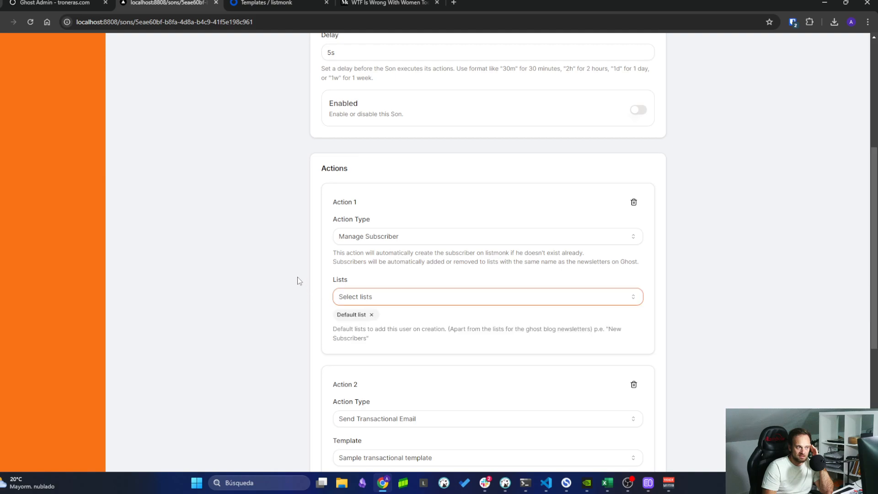
click(395, 297)
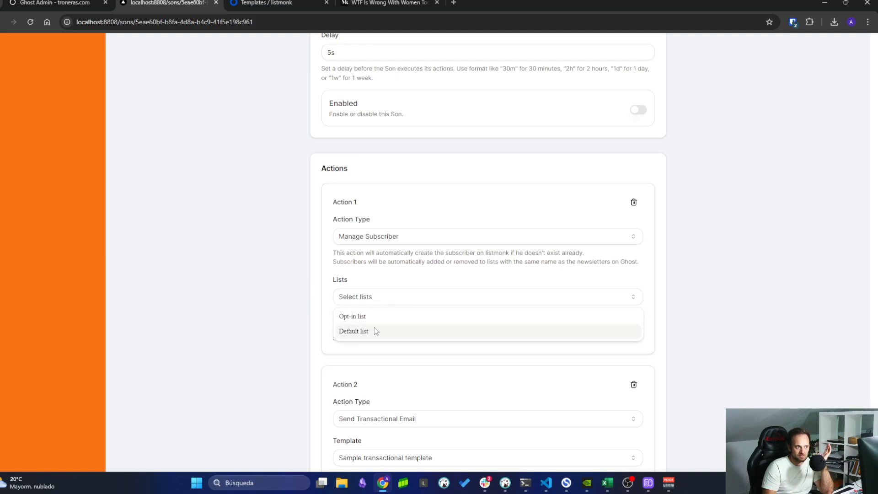
click(359, 317)
Step: Review the New user son's delay and its transactional email action, and save the changes
scroll(315, 343, down, 4)
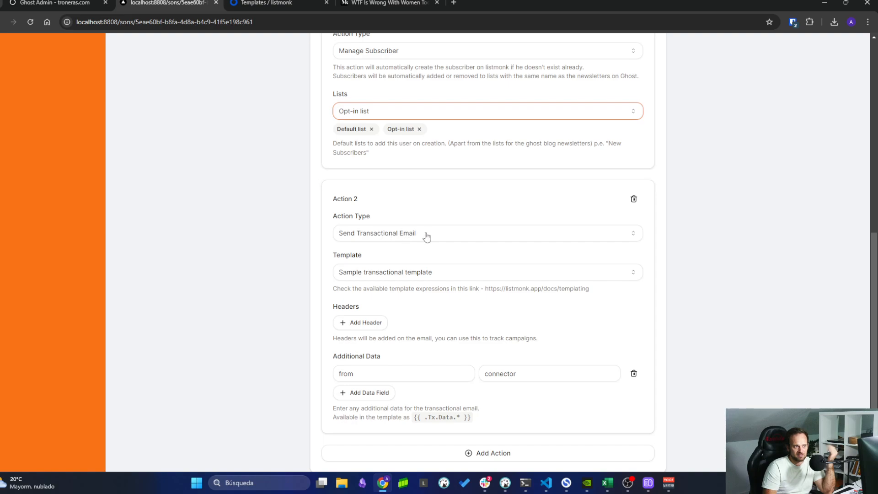
scroll(406, 288, up, 6)
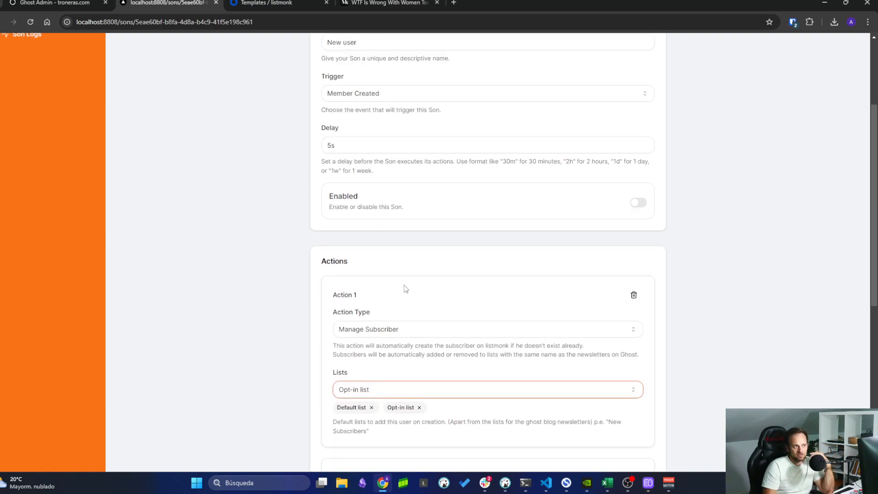
scroll(399, 295, up, 3)
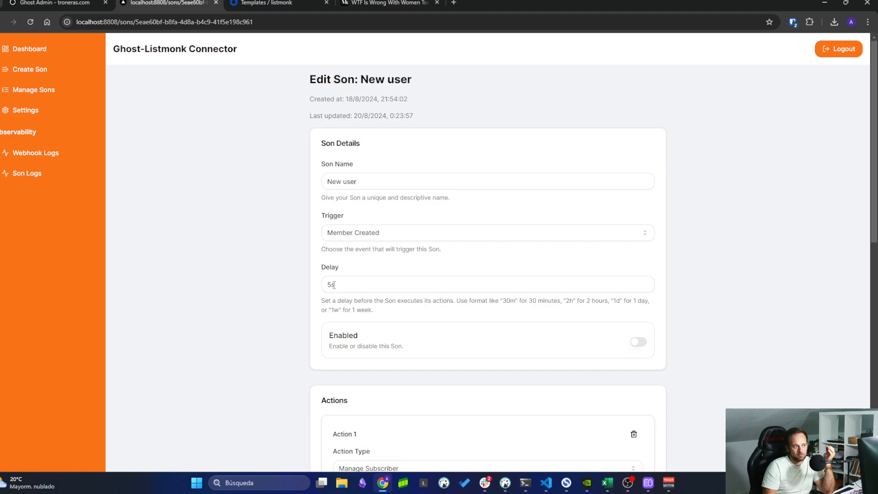
scroll(285, 306, down, 6)
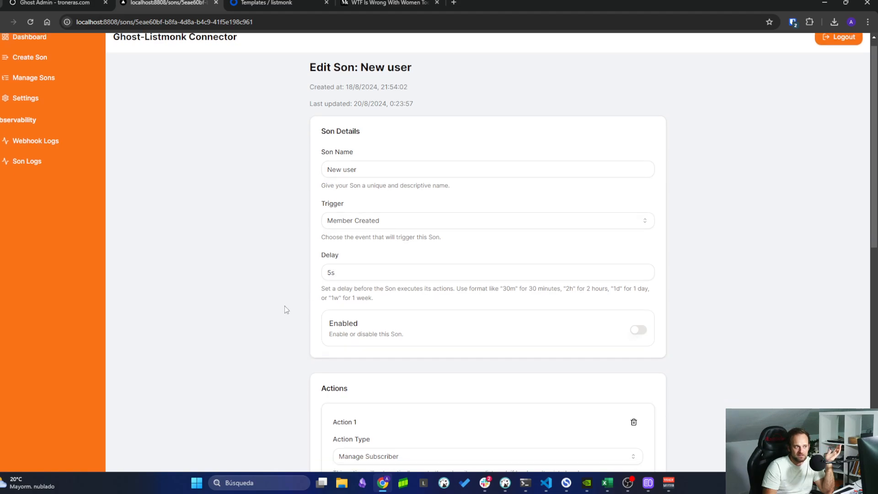
scroll(403, 332, down, 2)
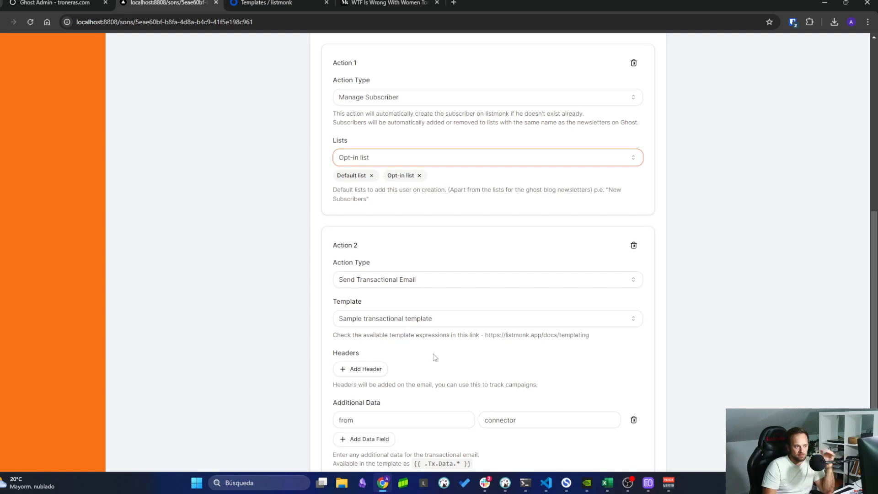
scroll(435, 358, down, 3)
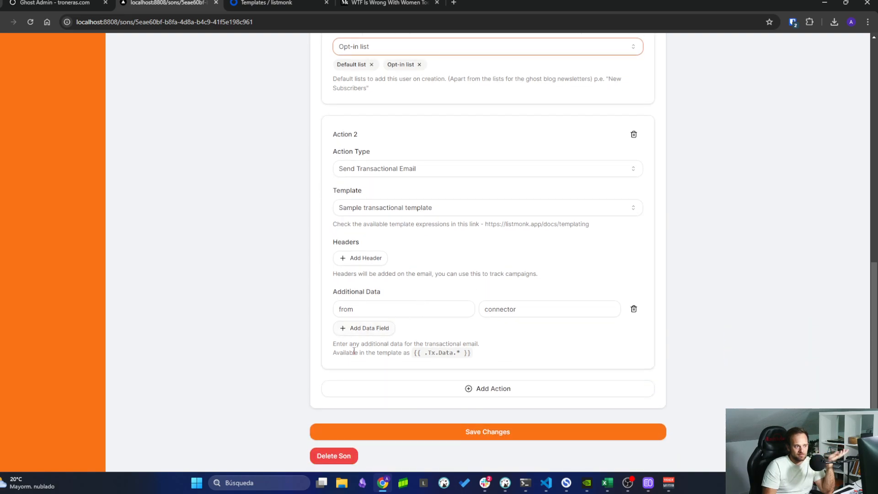
scroll(478, 351, up, 4)
scroll(478, 351, down, 5)
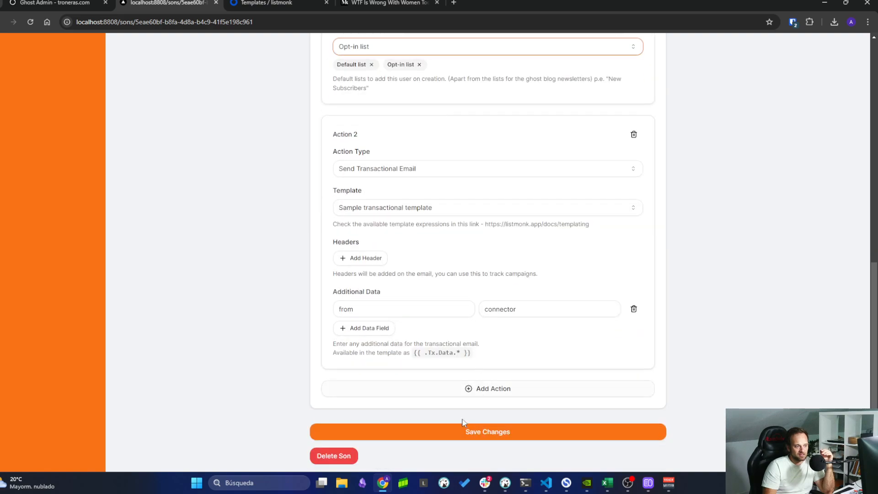
click(466, 434)
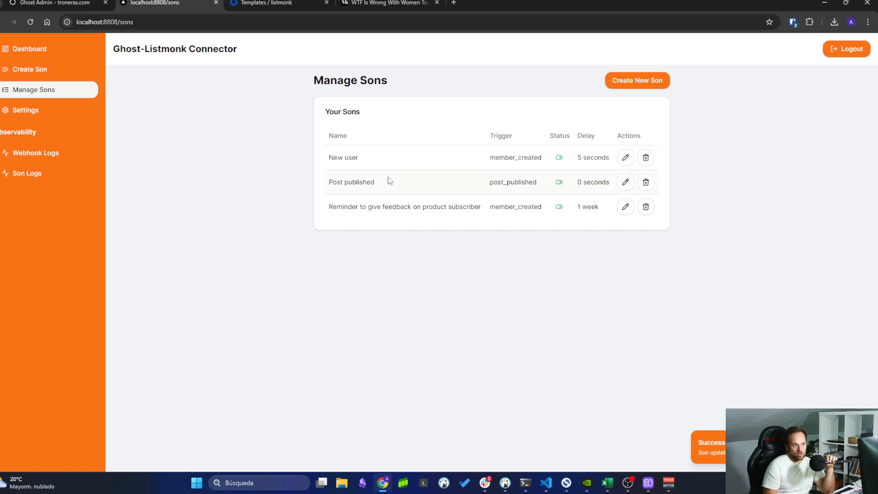
Step: Open the Post published son for editing and set its trigger to Post Published
click(626, 182)
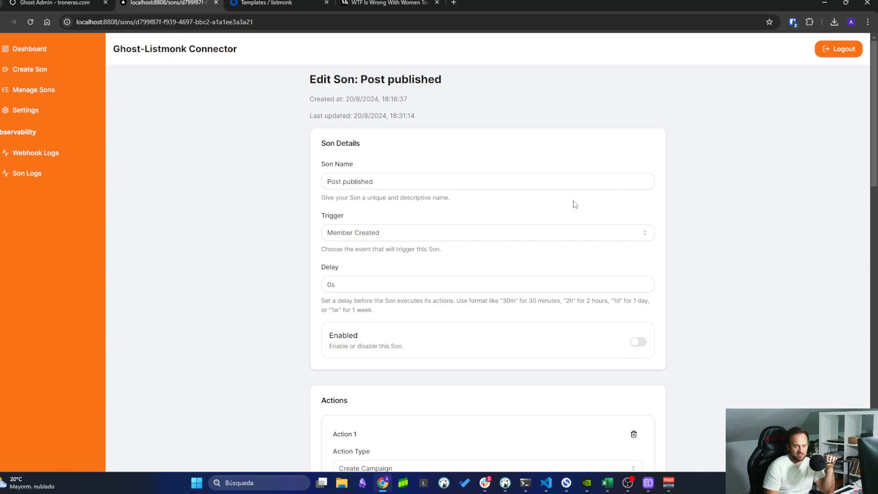
scroll(575, 204, down, 2)
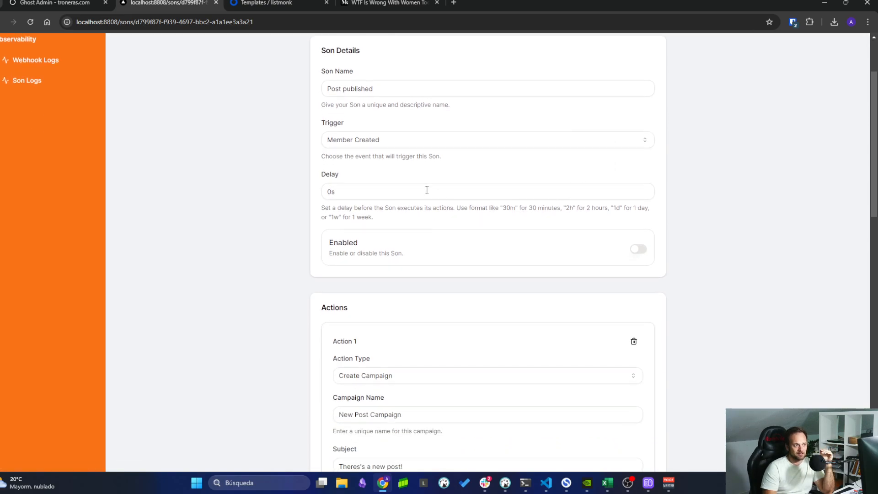
click(381, 139)
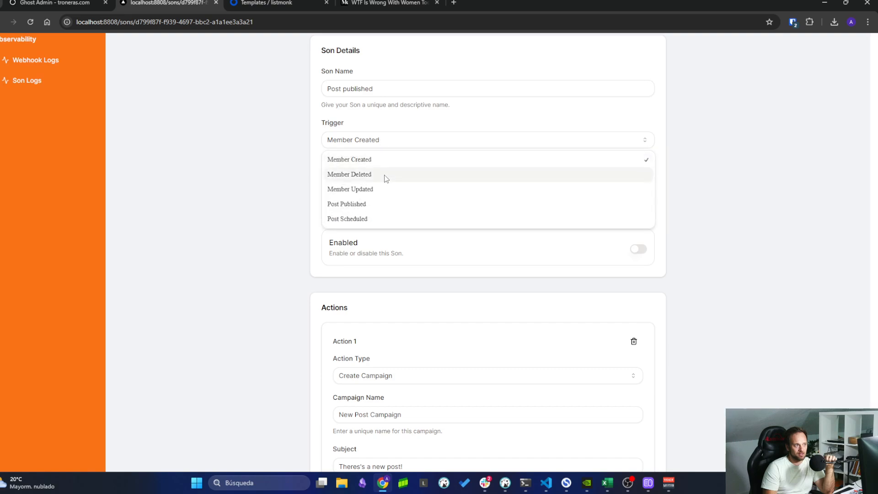
click(369, 205)
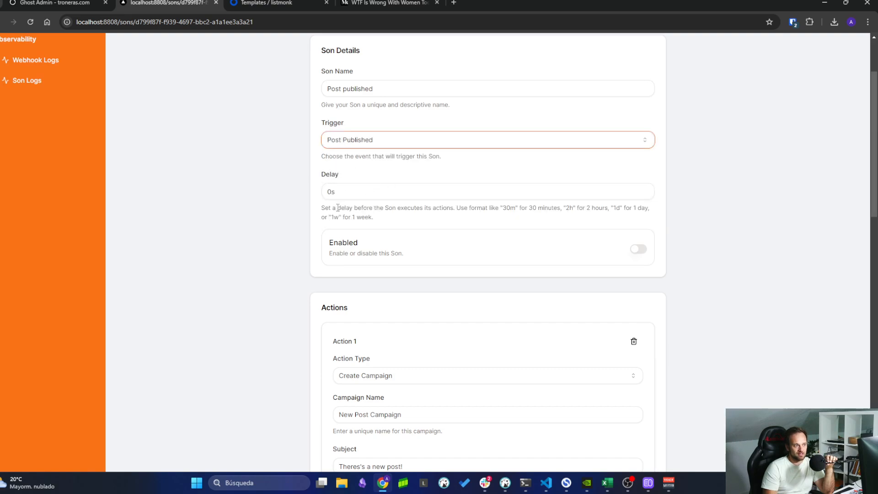
Step: Enable the Post published son and bring its Create Campaign action into view
scroll(337, 208, down, 3)
click(620, 116)
scroll(351, 235, down, 1)
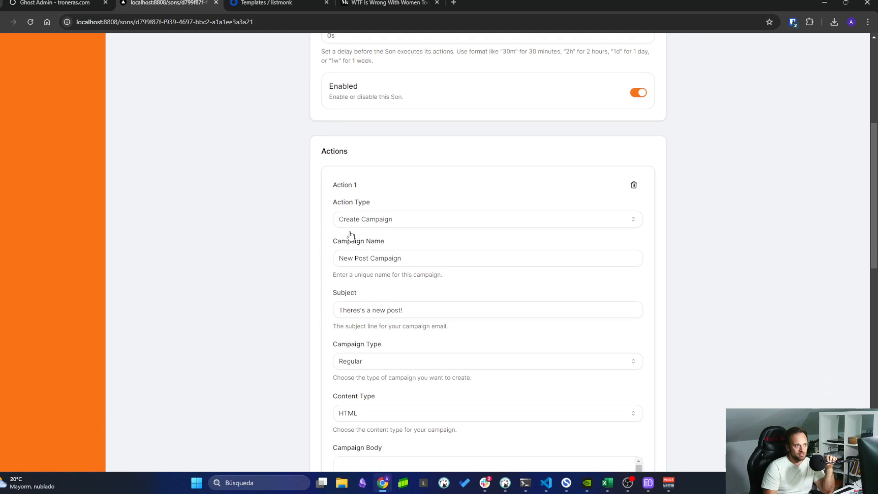
Step: Leave the Post published son's edit form and start a new son named "post published"
scroll(351, 235, down, 2)
scroll(254, 242, up, 7)
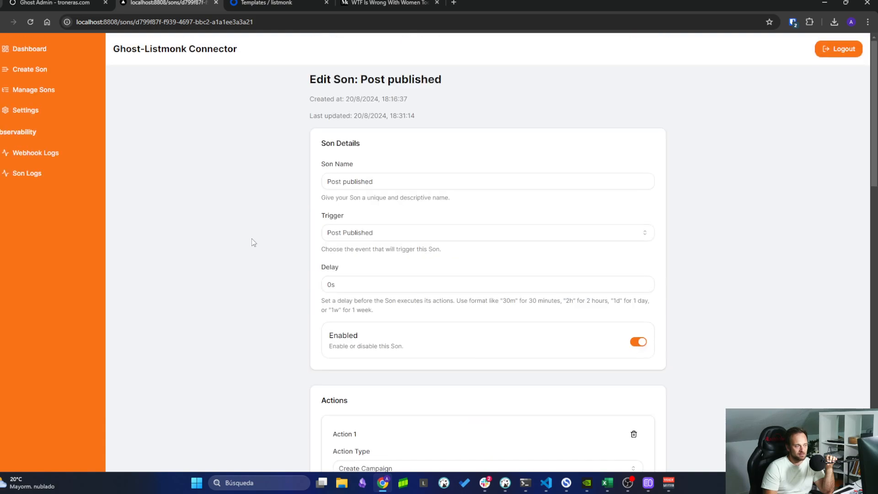
click(36, 92)
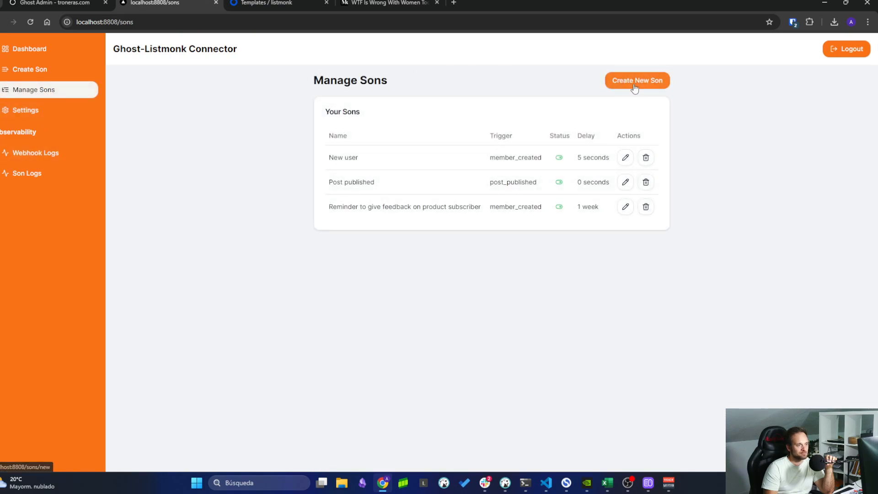
click(635, 86)
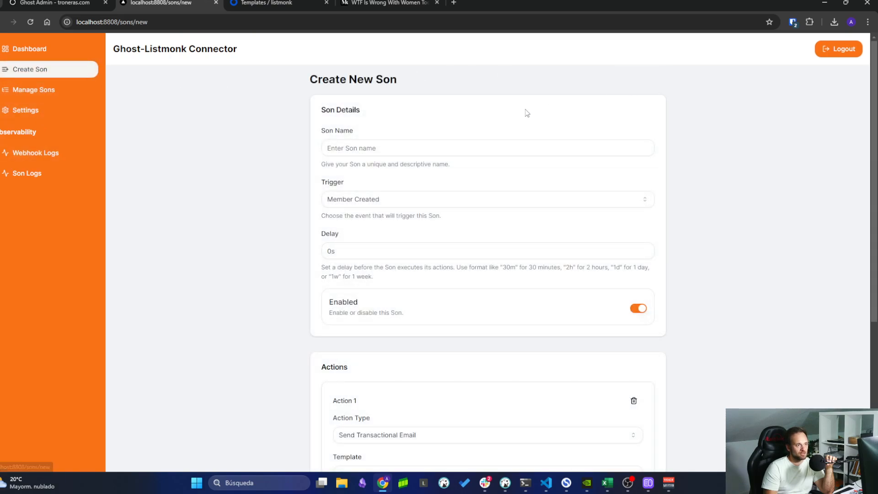
click(399, 151)
text(post pu)
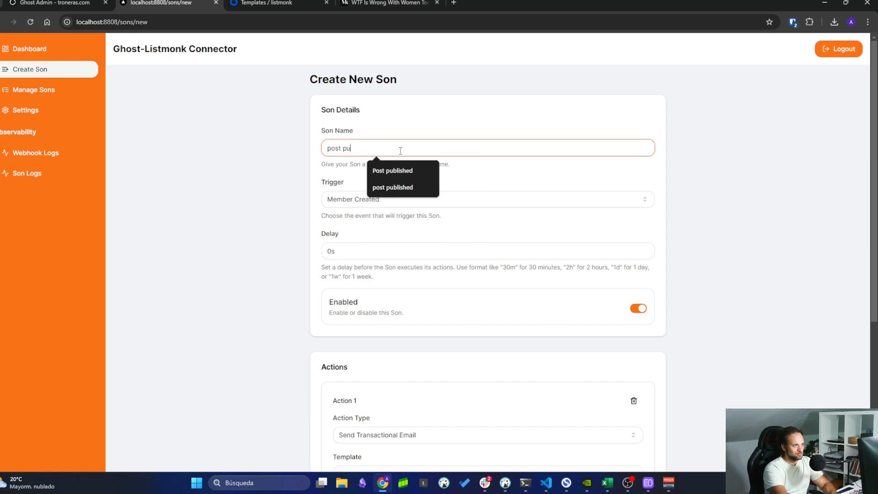
text(blished)
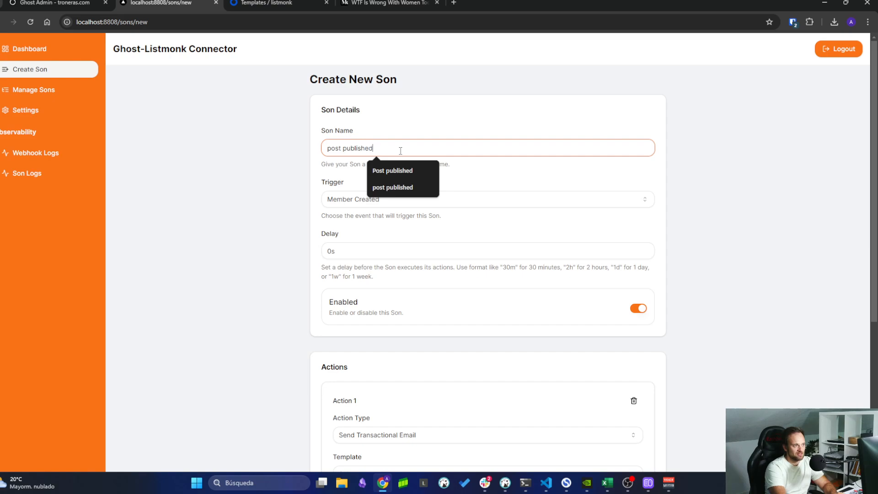
Step: Set the new son's trigger to Post Published and its first action's type to Create Campaign
click(475, 200)
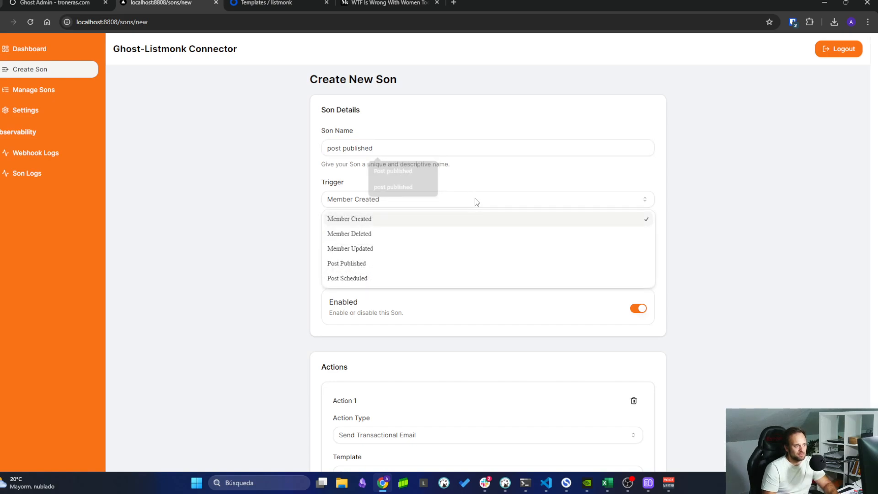
click(379, 265)
scroll(392, 301, down, 5)
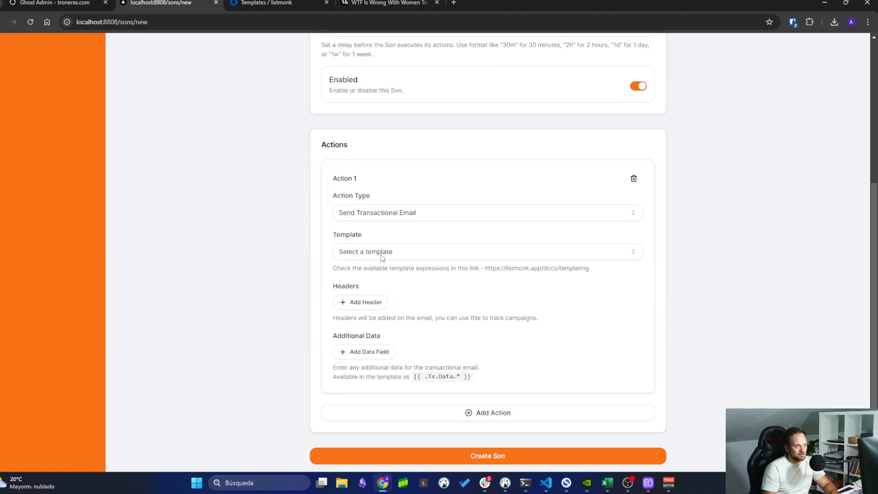
click(384, 212)
click(383, 262)
scroll(293, 288, down, 8)
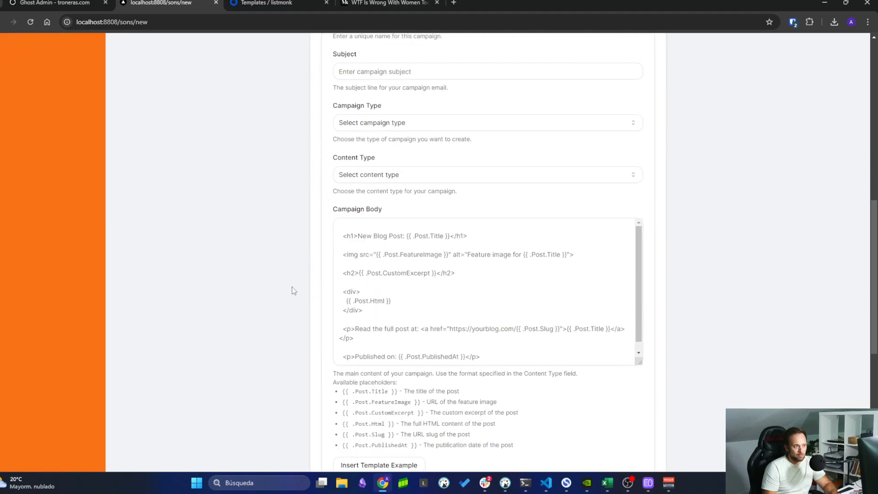
scroll(294, 289, up, 4)
scroll(296, 286, up, 2)
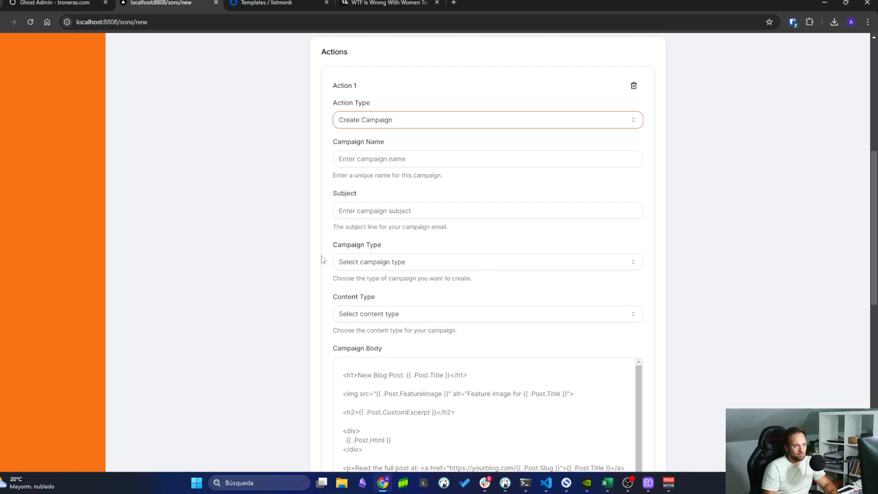
Step: Set the campaign name to "New Post Campaign" and the subject to "New post"
click(380, 160)
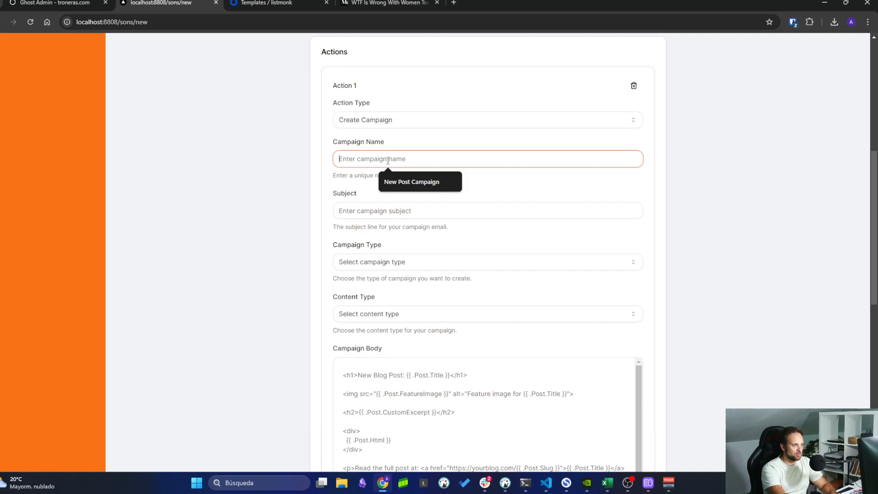
click(451, 182)
click(386, 211)
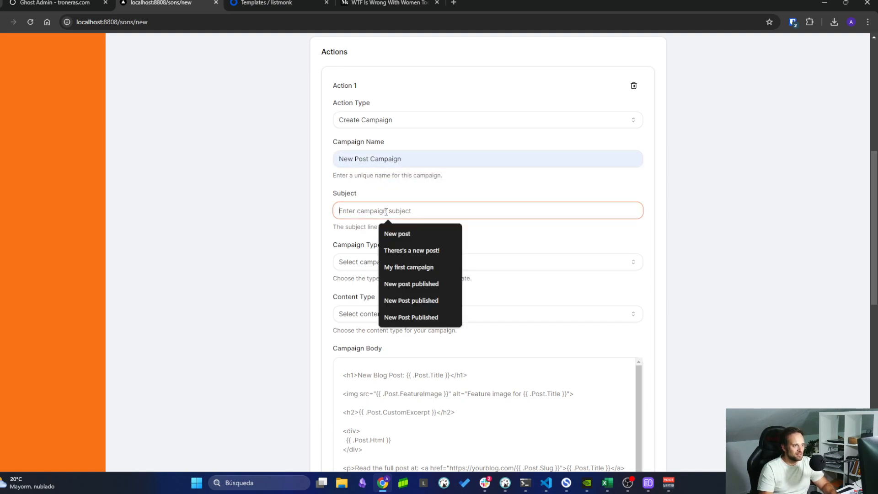
click(396, 233)
scroll(328, 235, down, 2)
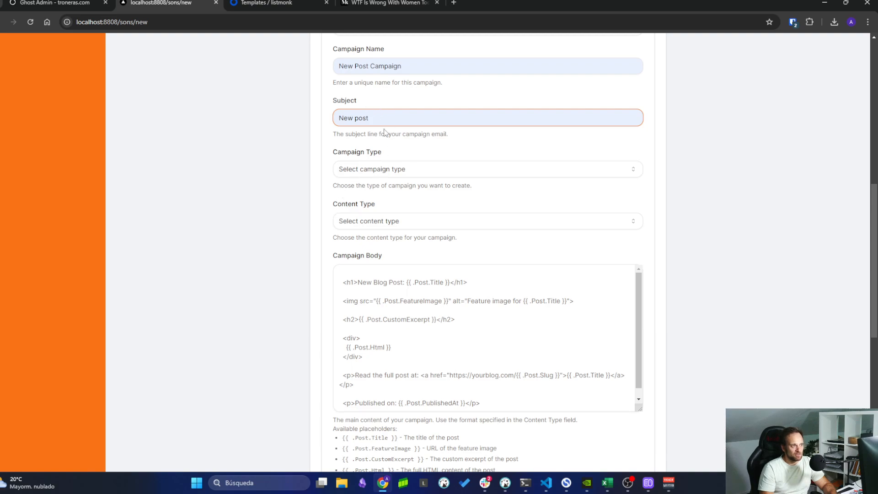
click(334, 139)
drag(335, 141, 458, 138)
click(377, 117)
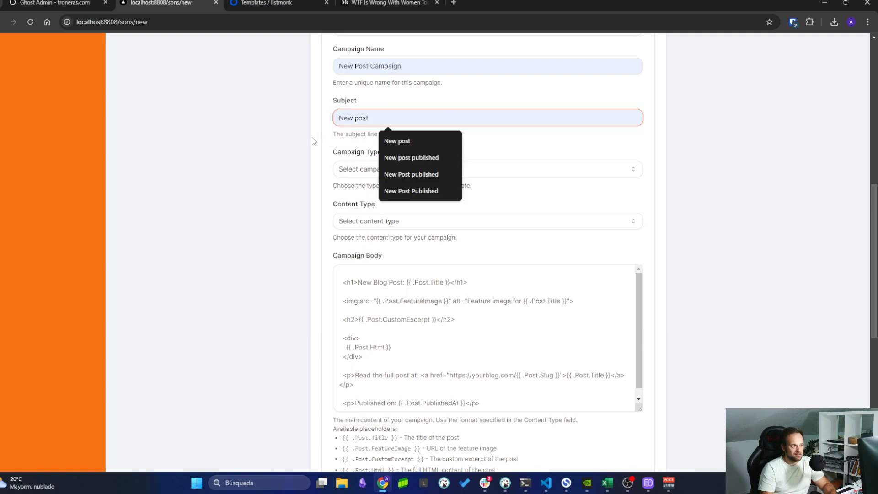
click(332, 150)
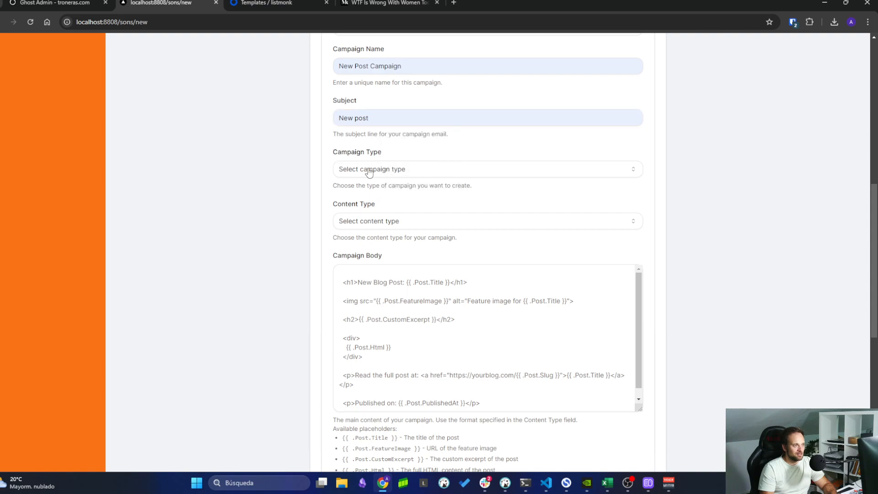
Step: Set the campaign type to Regular and the content type to HTML
click(415, 173)
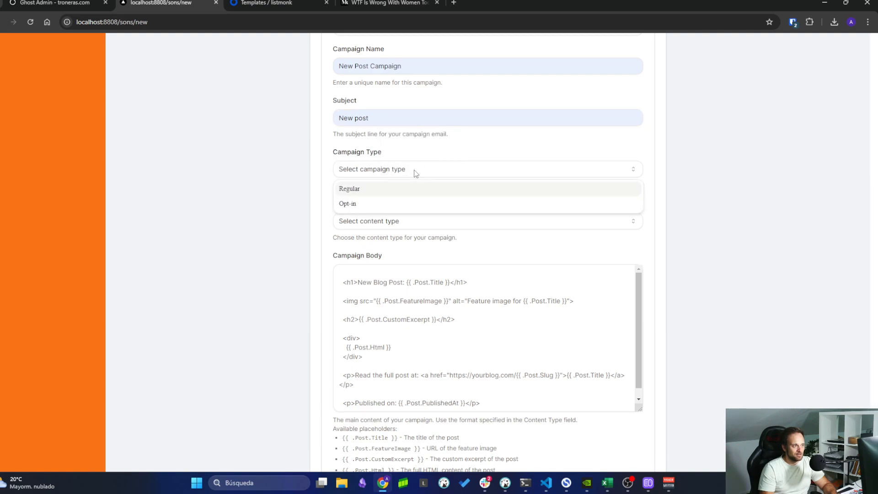
click(391, 195)
scroll(380, 194, down, 2)
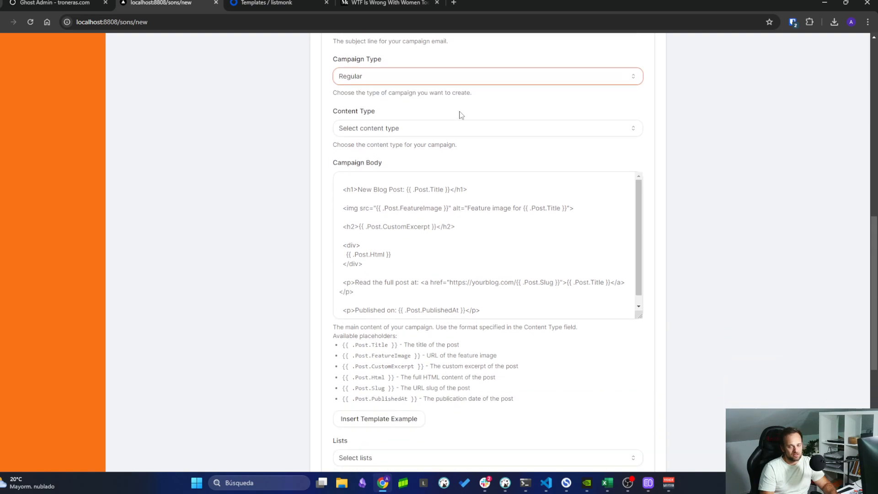
click(387, 130)
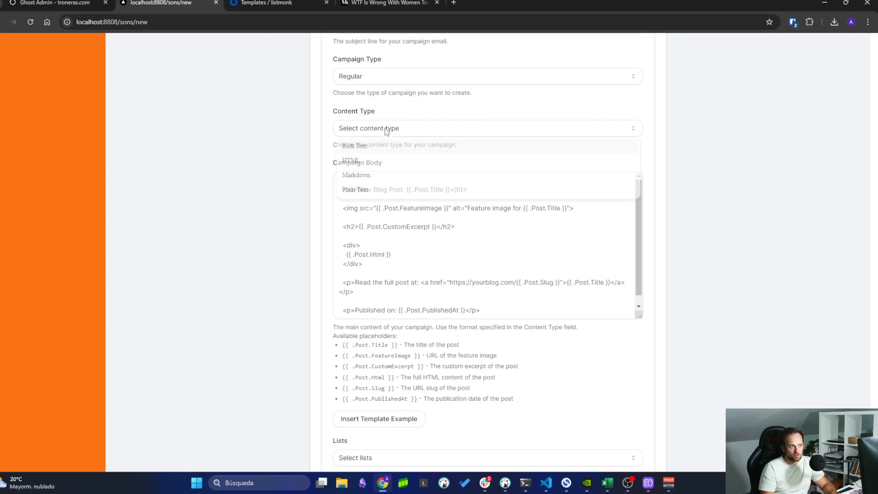
click(362, 163)
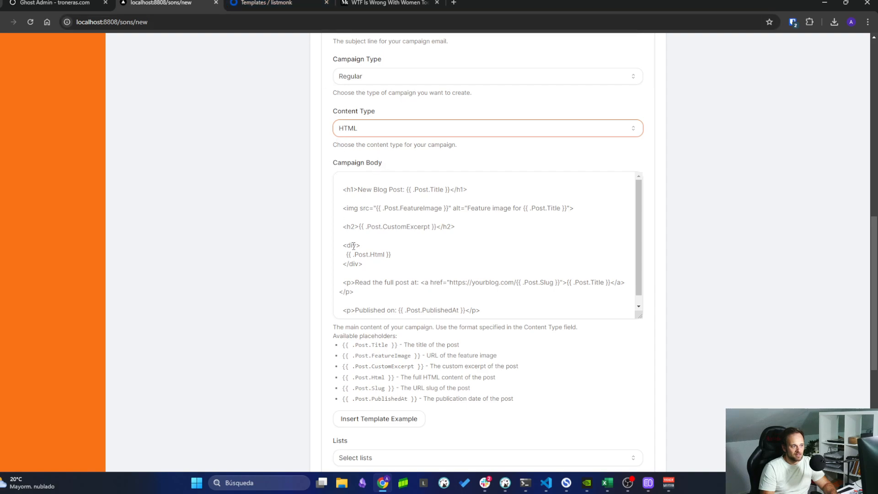
Step: Switch to listmonk and examine the content placeholder in the Default campaign template's raw HTML
click(255, 2)
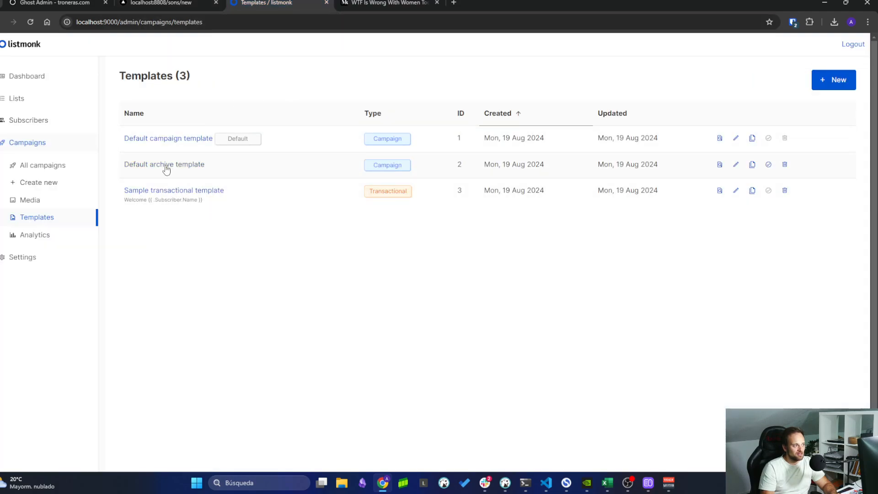
click(166, 140)
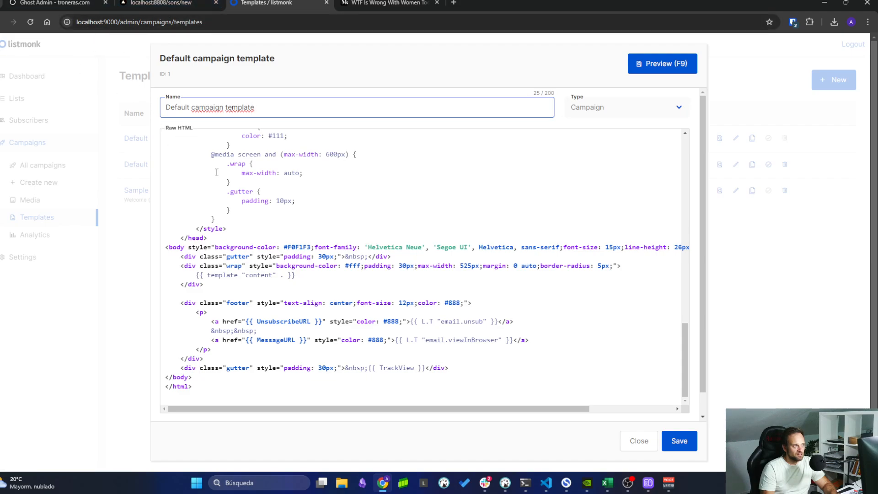
scroll(284, 288, up, 5)
scroll(289, 303, down, 5)
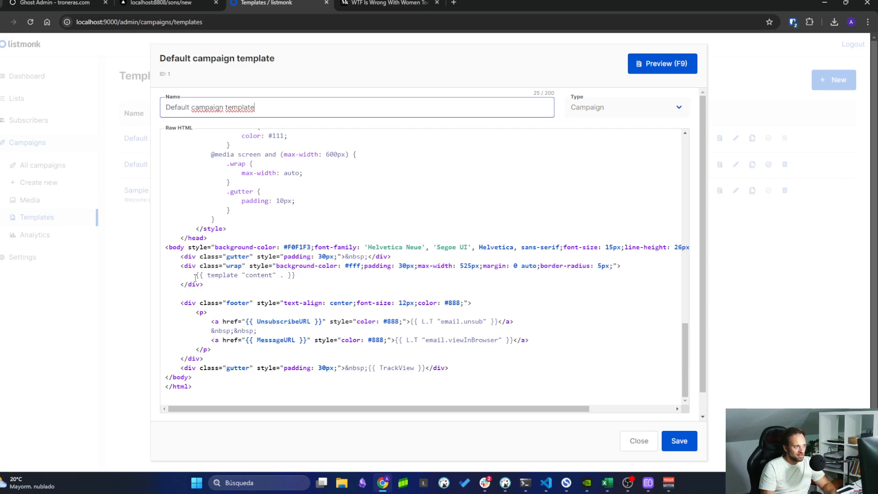
drag(196, 278, 313, 278)
click(271, 287)
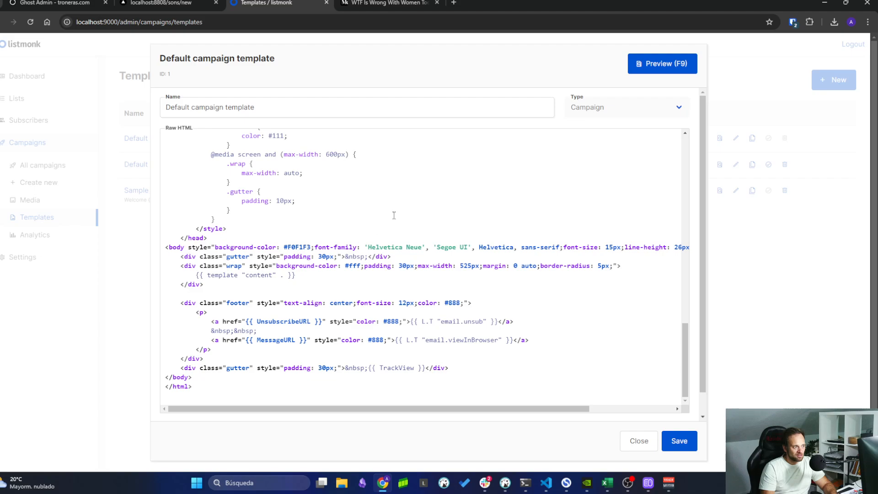
Step: Return to the Ghost-Listmonk Connector and review the campaign body and its available post placeholders
click(160, 3)
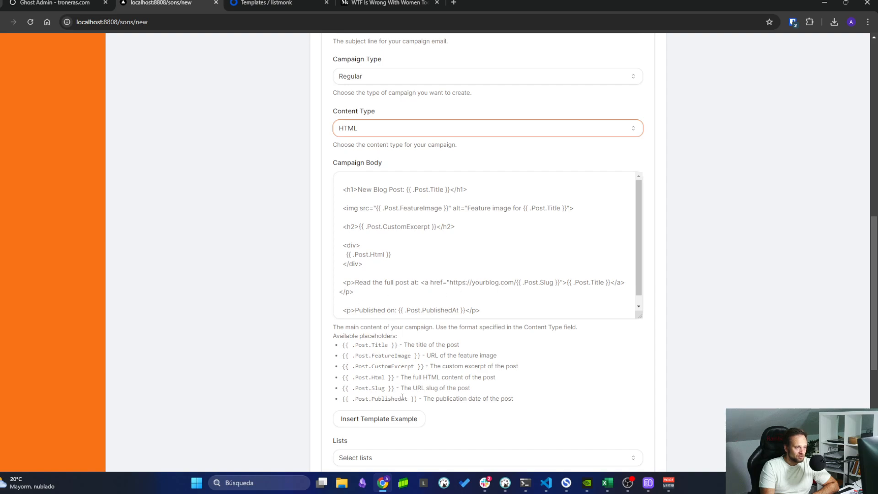
drag(419, 400, 341, 397)
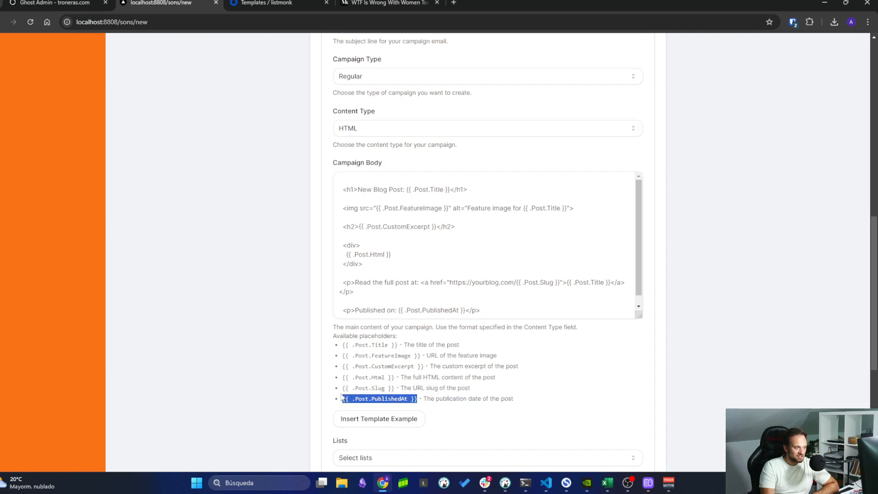
click(365, 399)
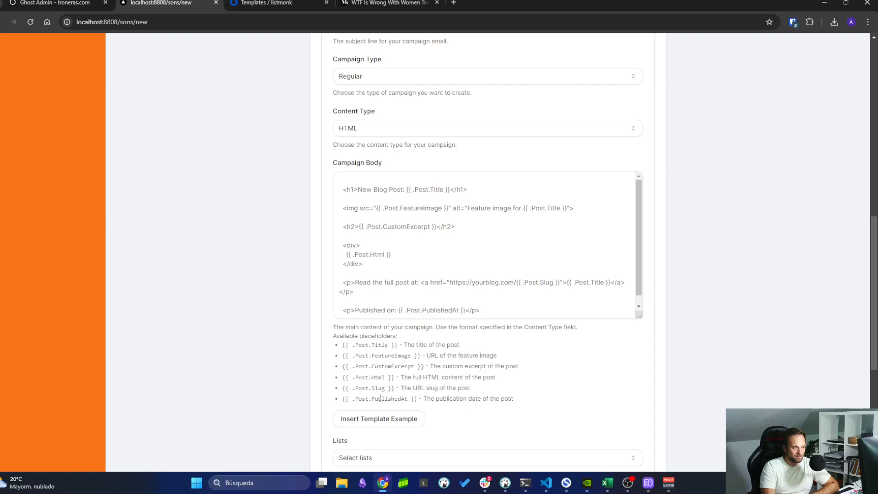
click(364, 198)
scroll(417, 252, down, 1)
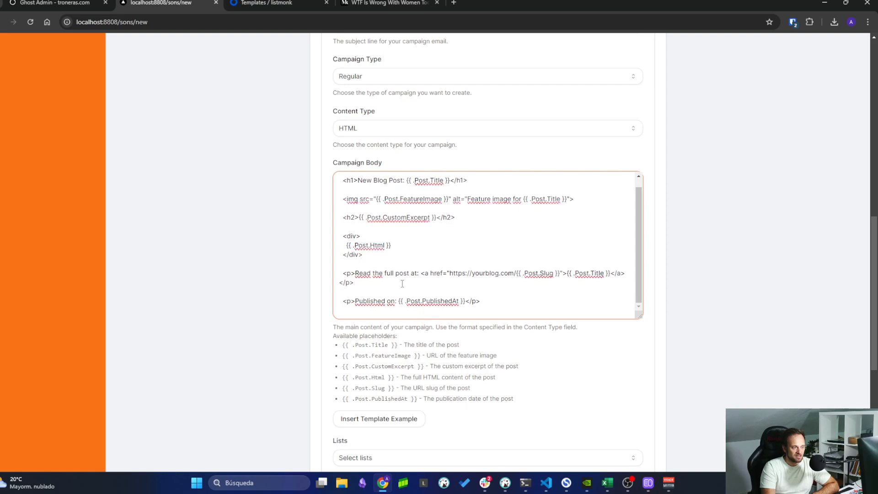
Step: Send the campaign to Default list and assign it the Default campaign template
scroll(403, 283, down, 3)
scroll(407, 316, down, 3)
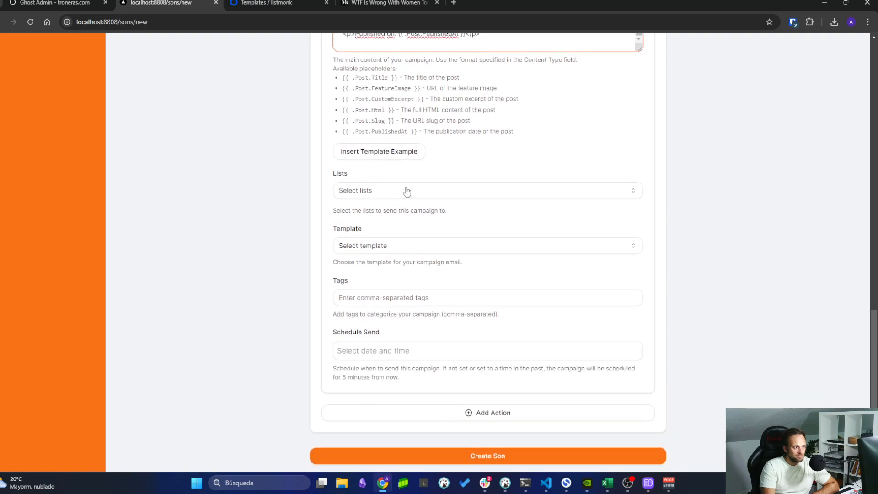
click(408, 191)
click(396, 208)
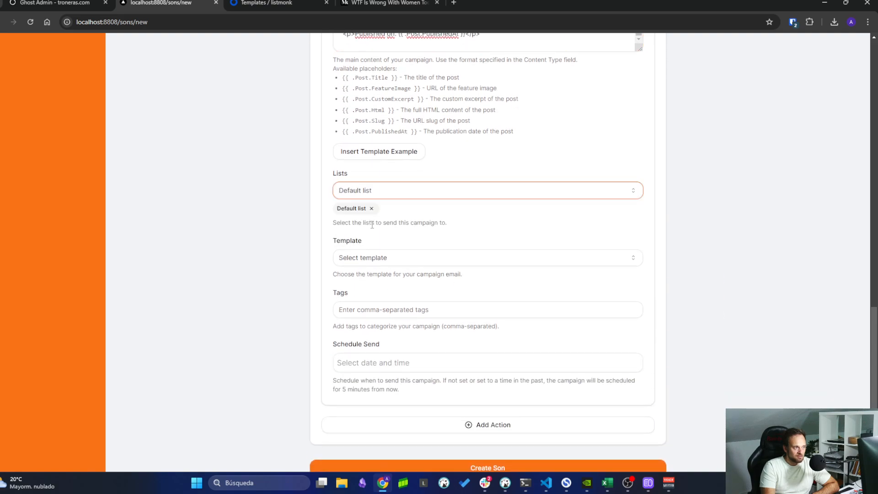
click(407, 258)
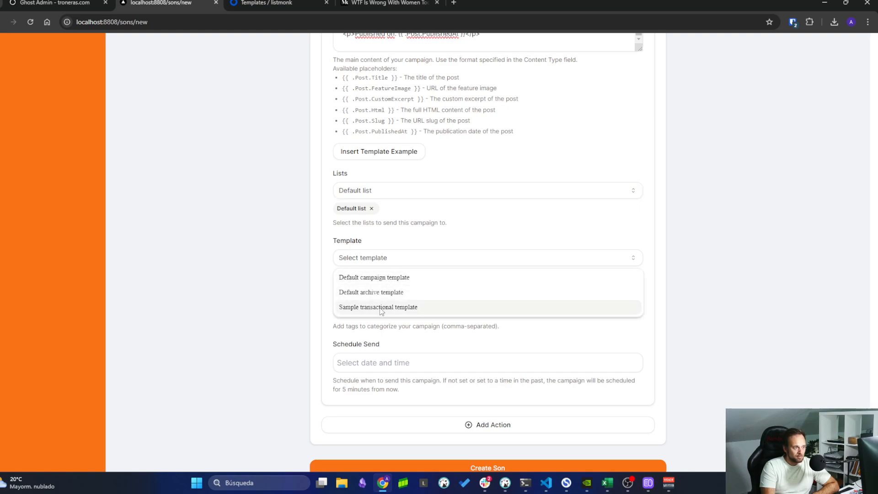
click(395, 280)
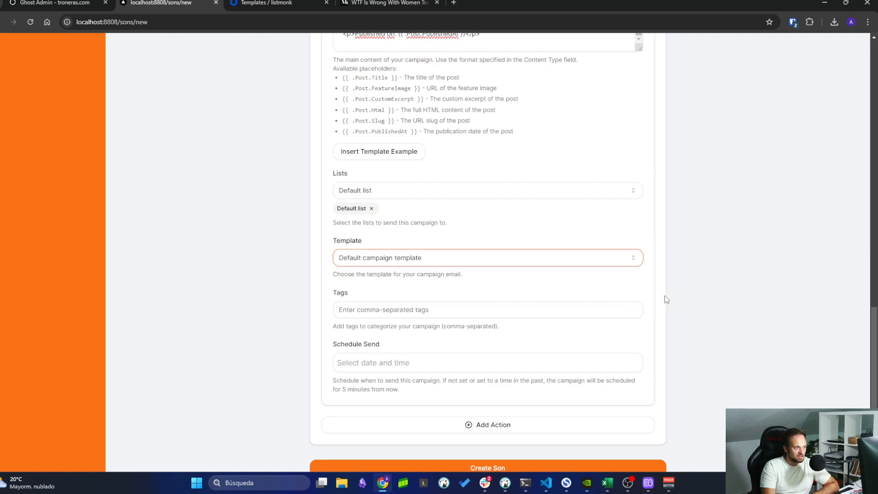
Step: Tag the campaign "one,two" and schedule its sending for August 21, 2024 12:30 AM
scroll(561, 289, up, 1)
click(404, 344)
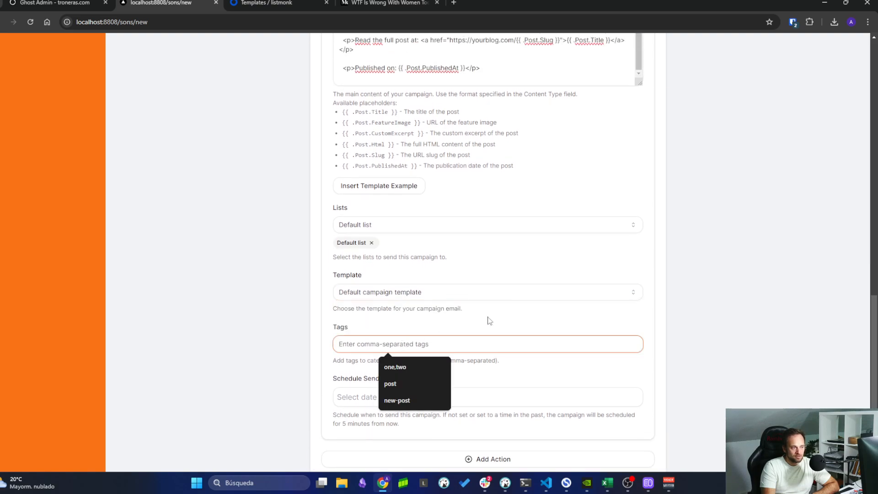
click(394, 367)
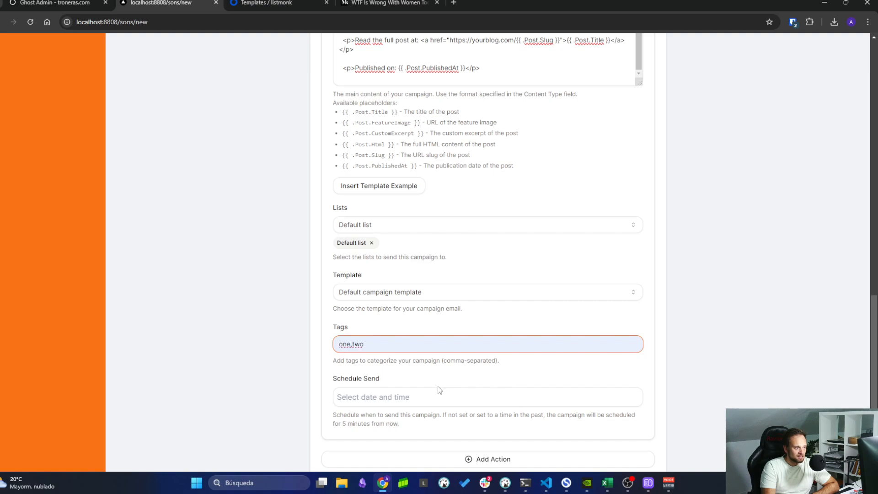
click(412, 396)
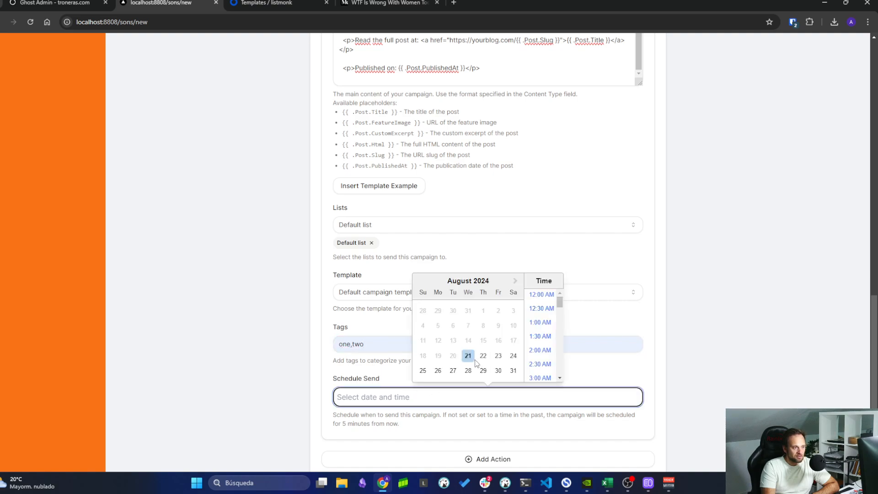
click(474, 361)
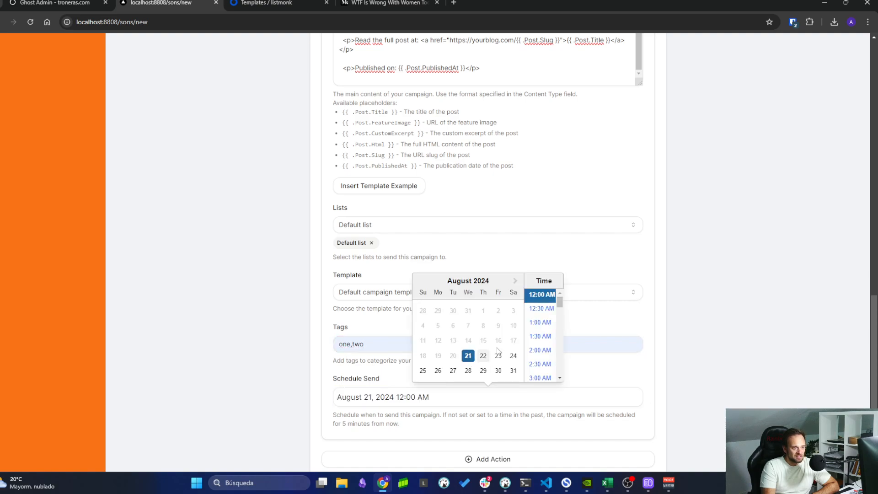
click(540, 309)
scroll(581, 378, down, 1)
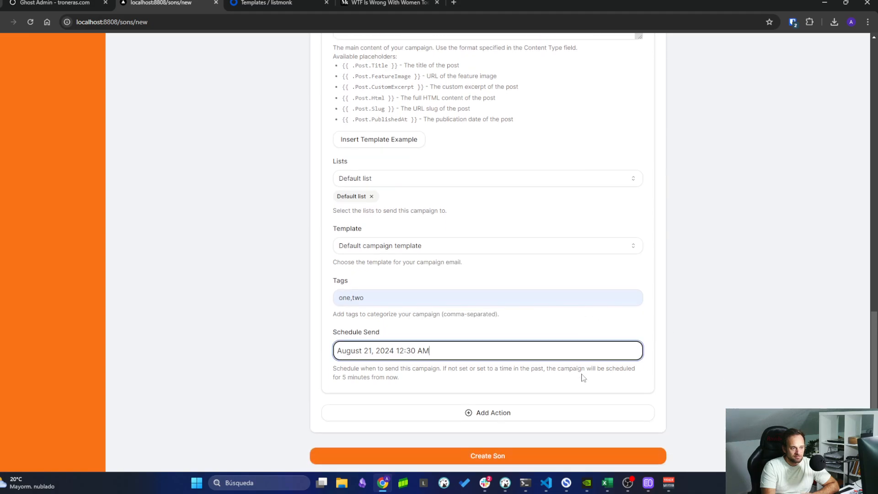
Step: Create the configured son and open the connector's webhook settings
click(488, 458)
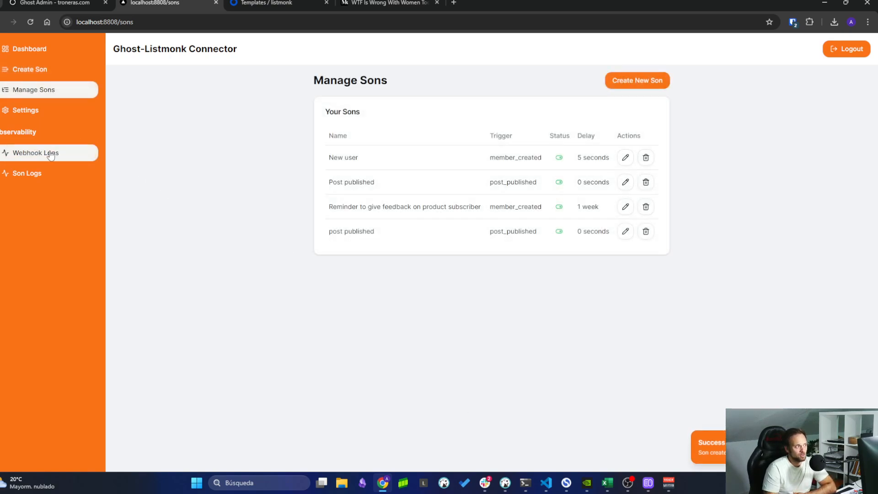
click(37, 118)
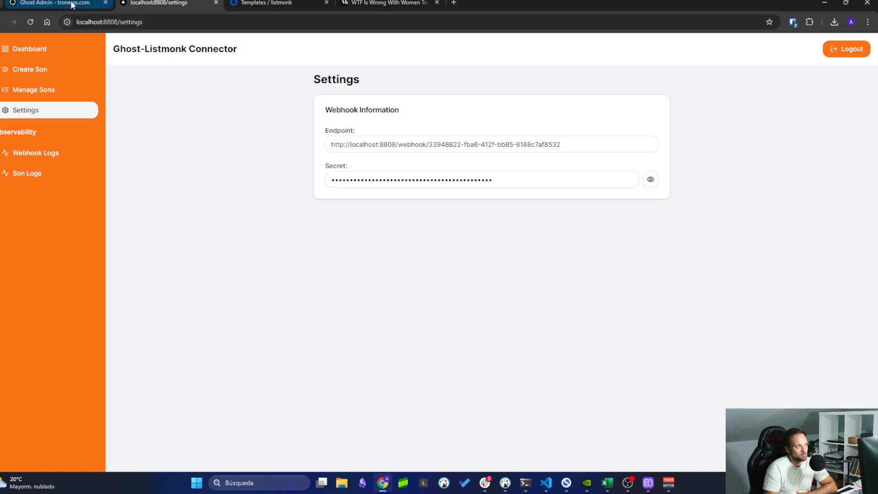
Step: Switch to Ghost Admin and add a custom integration named "my integration" in the site settings
click(38, 3)
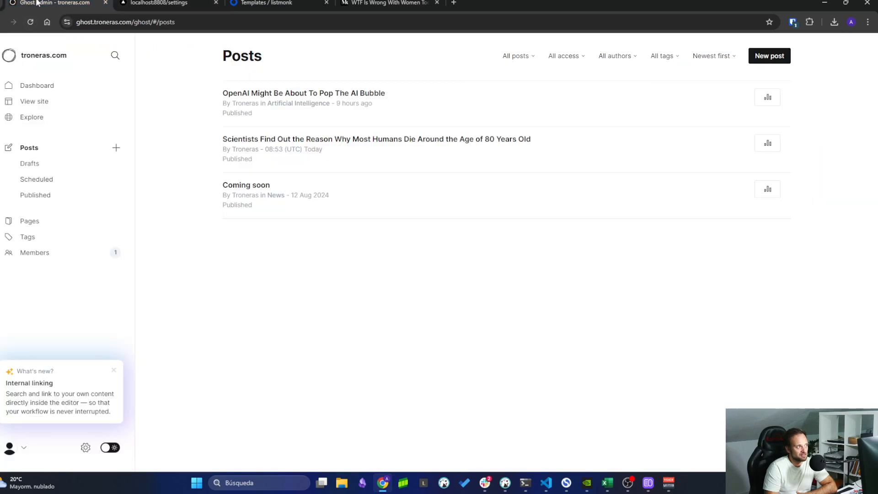
click(85, 448)
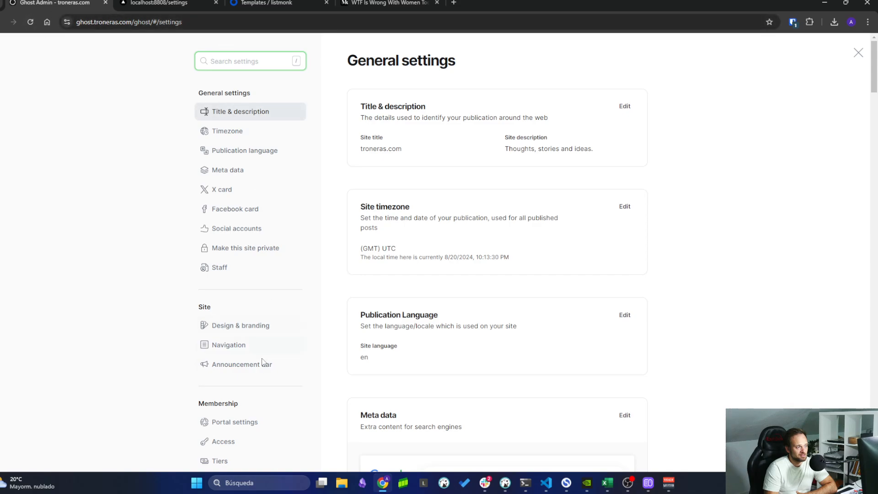
scroll(259, 366, down, 8)
scroll(259, 366, down, 1)
click(247, 323)
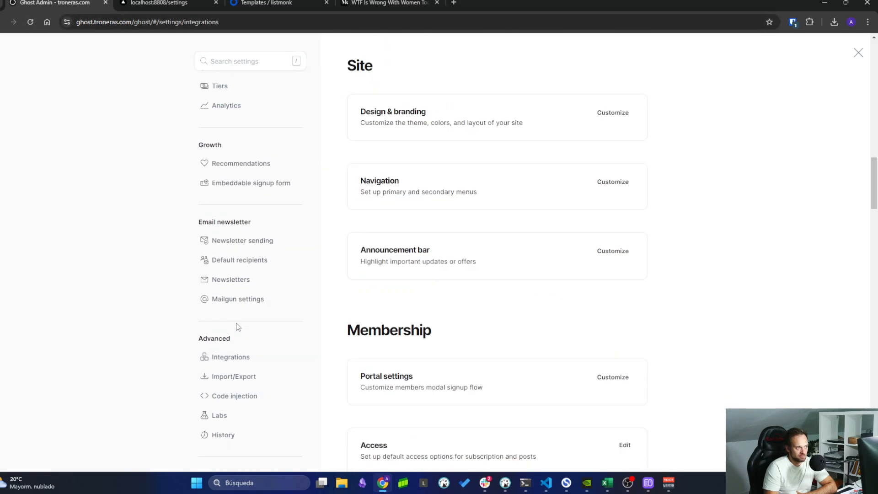
click(403, 160)
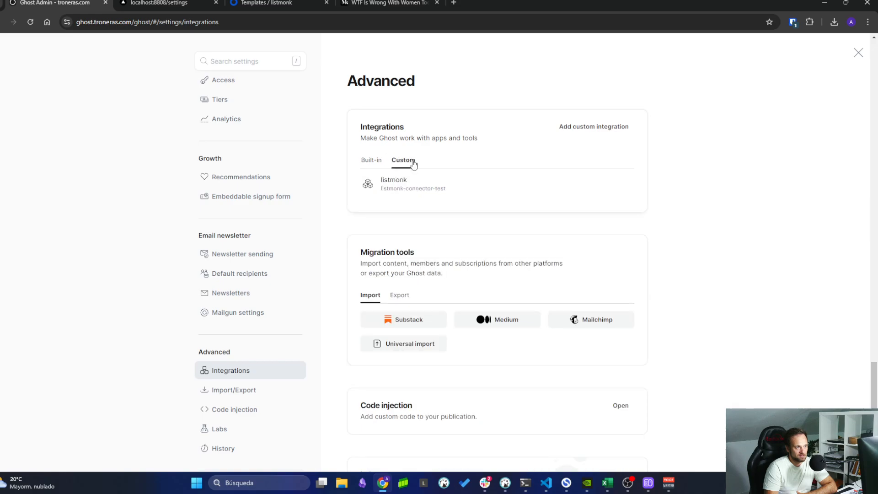
click(593, 131)
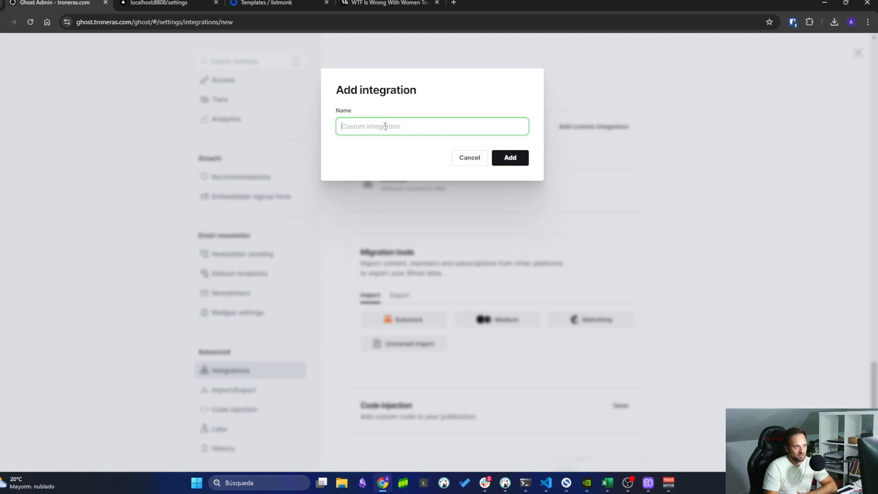
text(my integration)
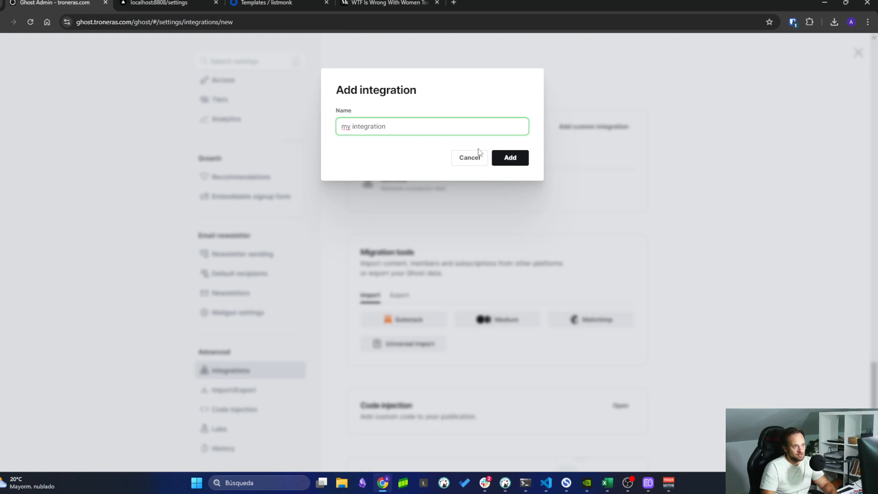
click(512, 157)
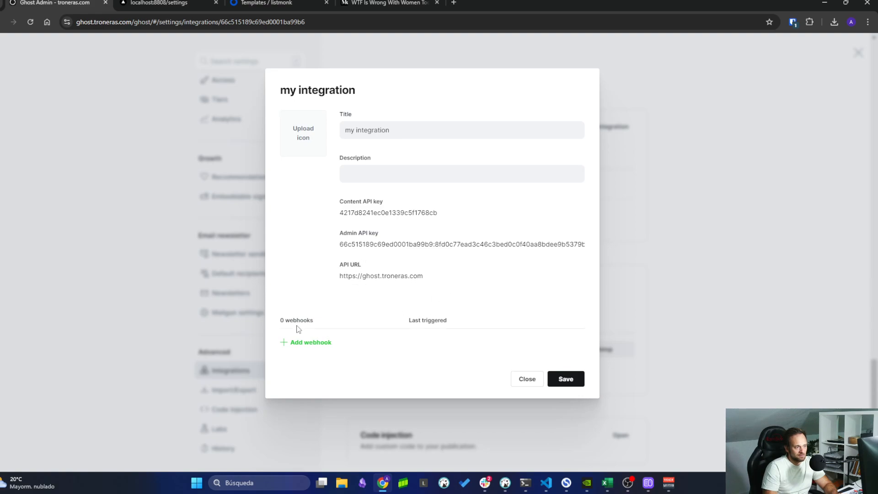
Step: Start a webhook for the integration, naming it "new post" and setting its event to Post published
click(306, 346)
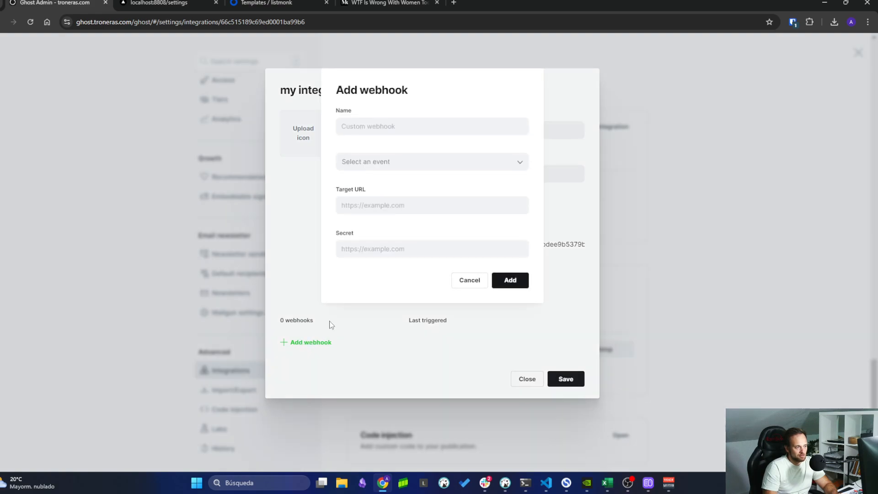
click(412, 129)
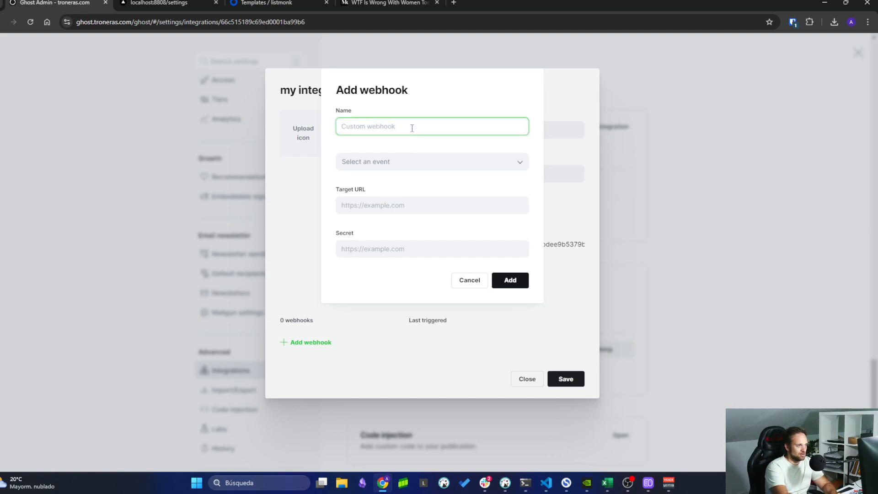
text(new post)
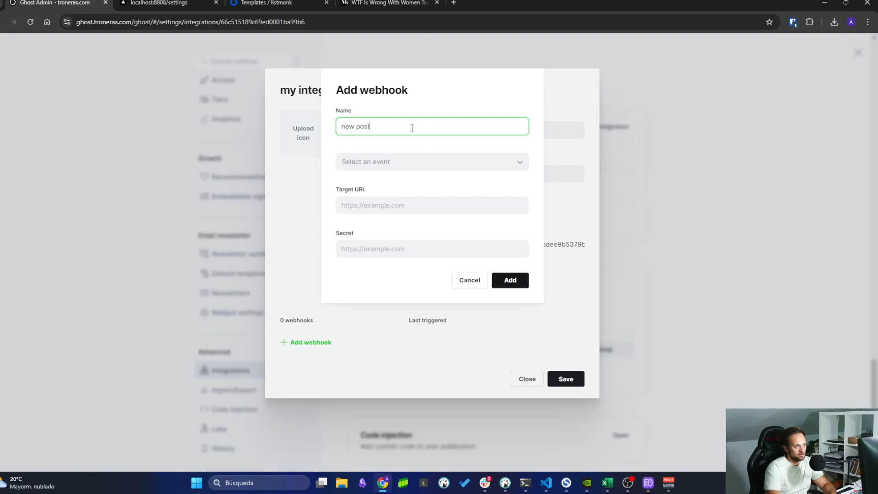
click(412, 166)
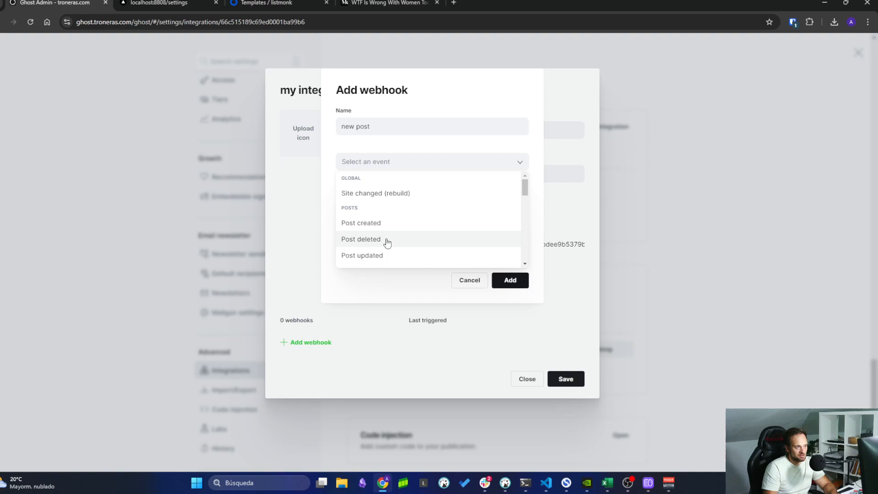
scroll(387, 243, down, 1)
click(383, 226)
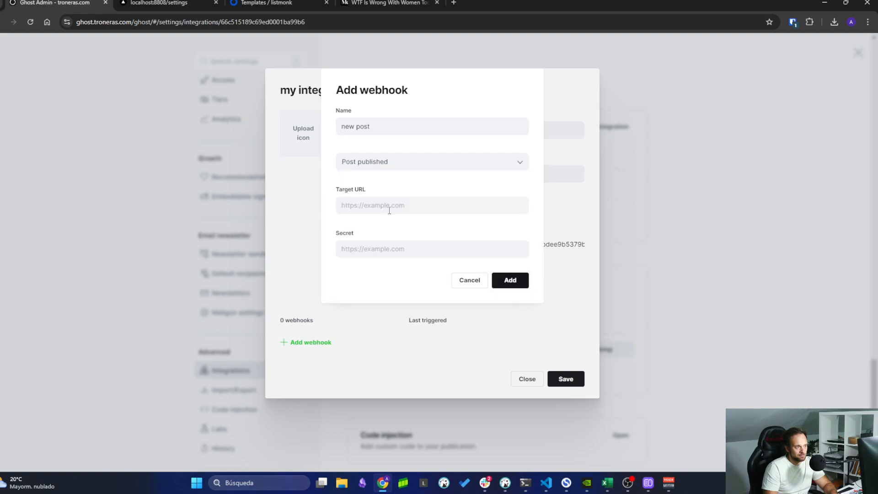
Step: Copy the webhook endpoint from the Ghost-Listmonk Connector settings into the Ghost webhook's target URL
click(389, 209)
click(160, 4)
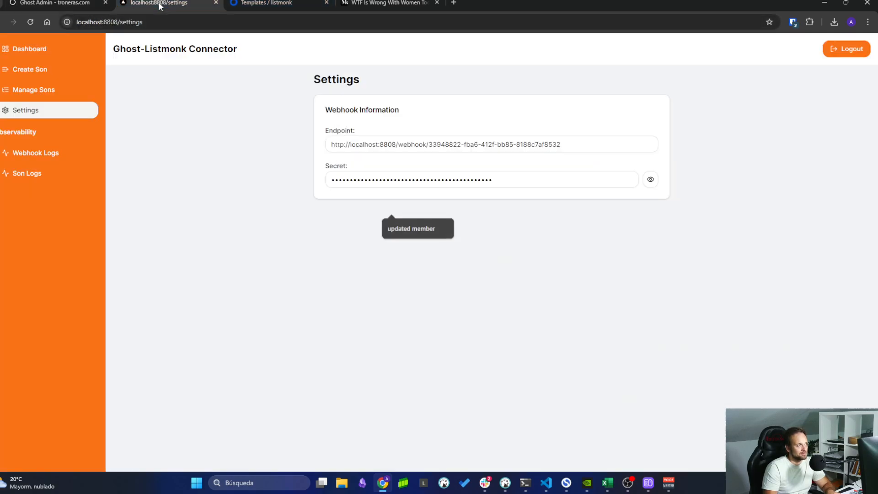
click(636, 148)
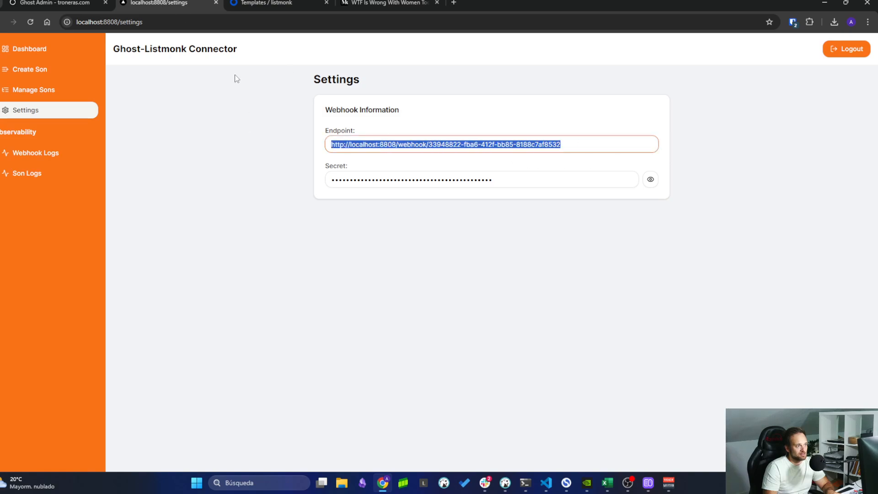
key(ctrl+c)
click(55, 3)
key(ctrl+v)
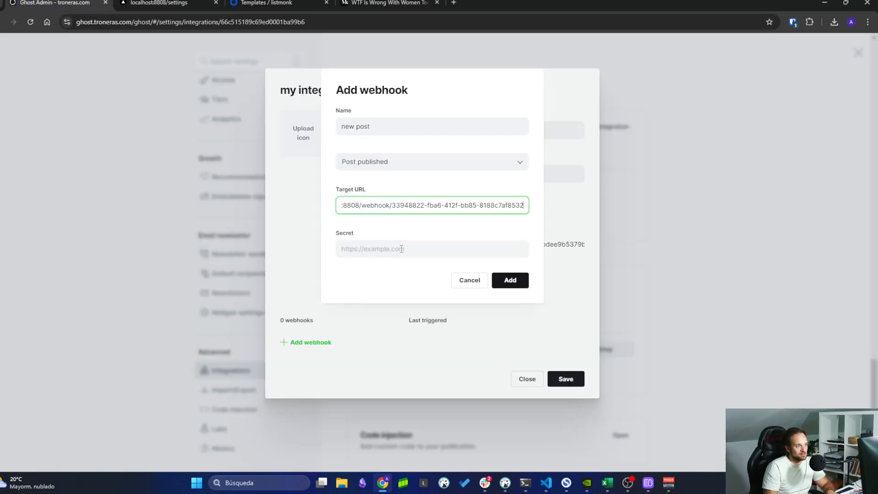
Step: Reveal and copy the connector's webhook secret, paste it into the Ghost webhook's Secret field, and add the webhook
click(401, 250)
key(ctrl+Tab)
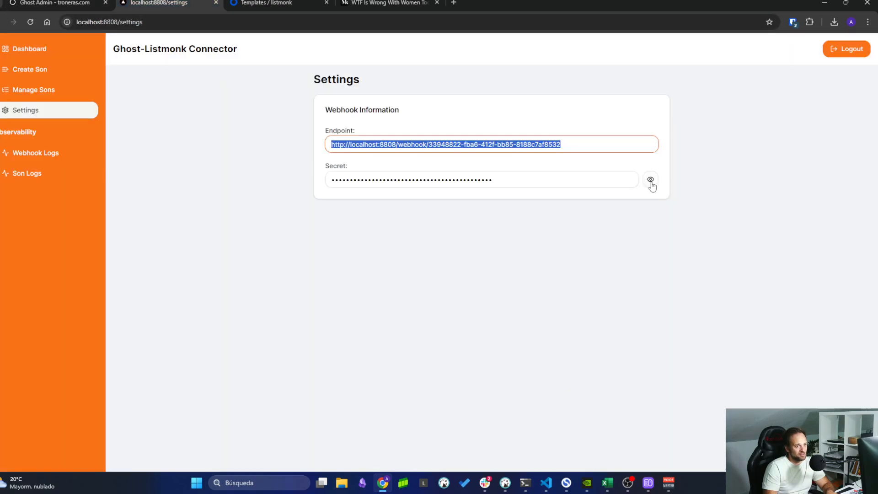
click(651, 179)
drag(574, 181, 259, 168)
key(ctrl+c)
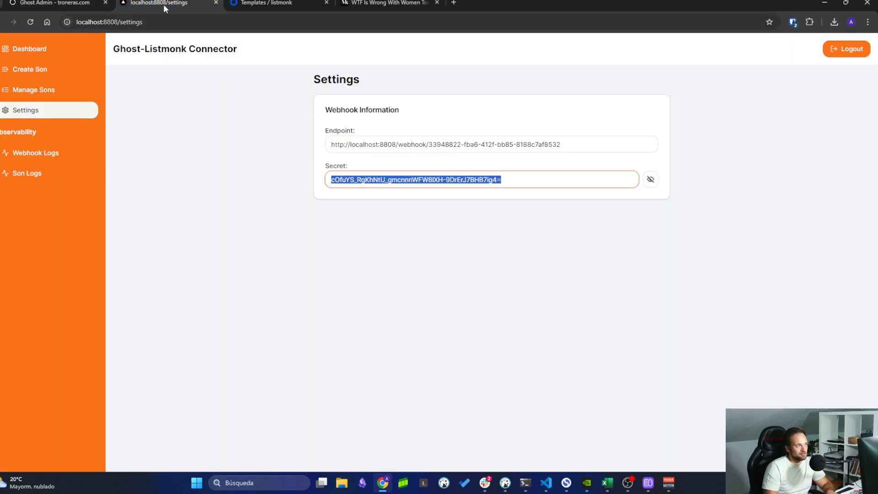
click(55, 3)
key(ctrl+v)
click(510, 280)
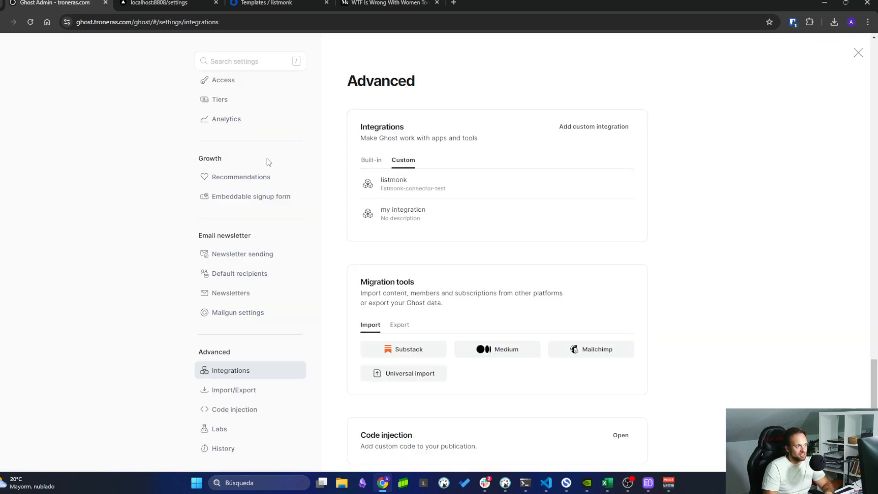
Step: Leave the settings, open the post "Scientists Find Out the Reason Why Most Humans Die Around the Age of 80 Years Old", and revert it to a private draft
scroll(256, 246, up, 7)
scroll(257, 247, up, 1)
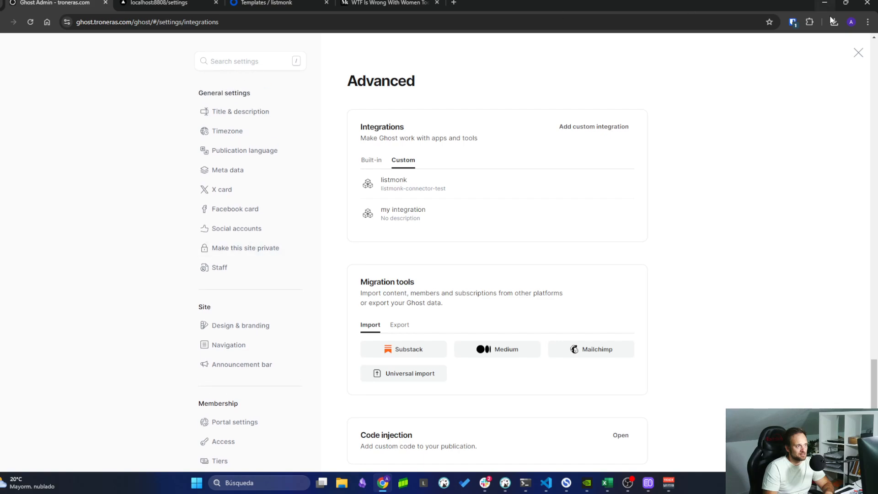
click(859, 53)
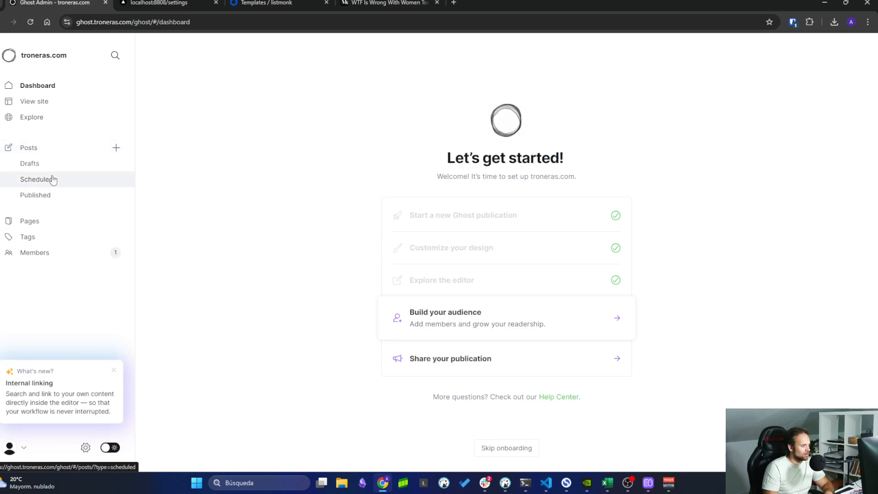
click(49, 150)
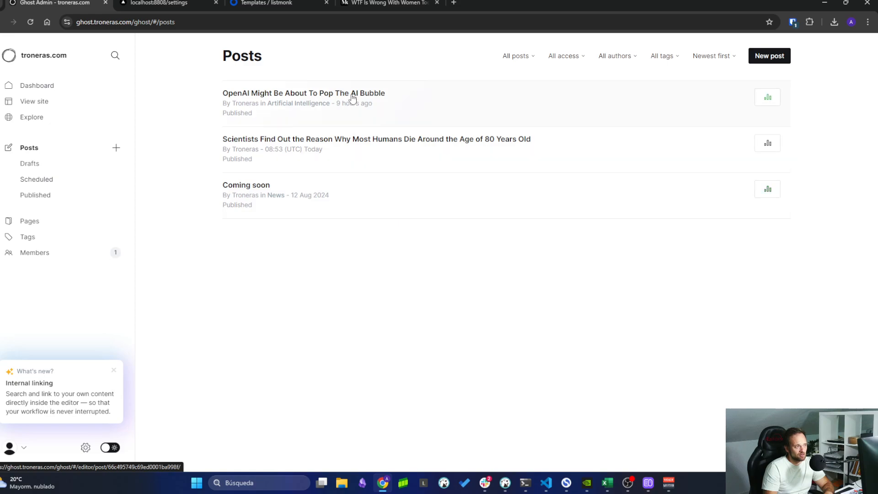
click(421, 151)
scroll(714, 220, down, 7)
scroll(800, 108, up, 7)
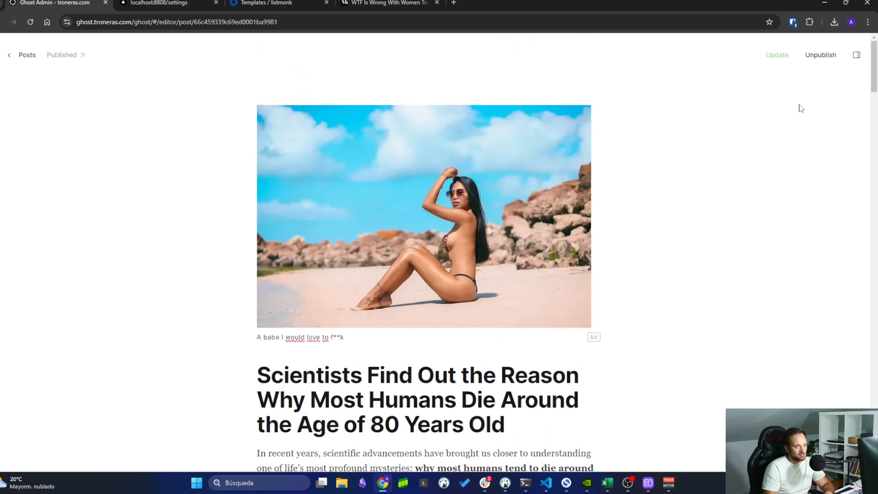
click(819, 55)
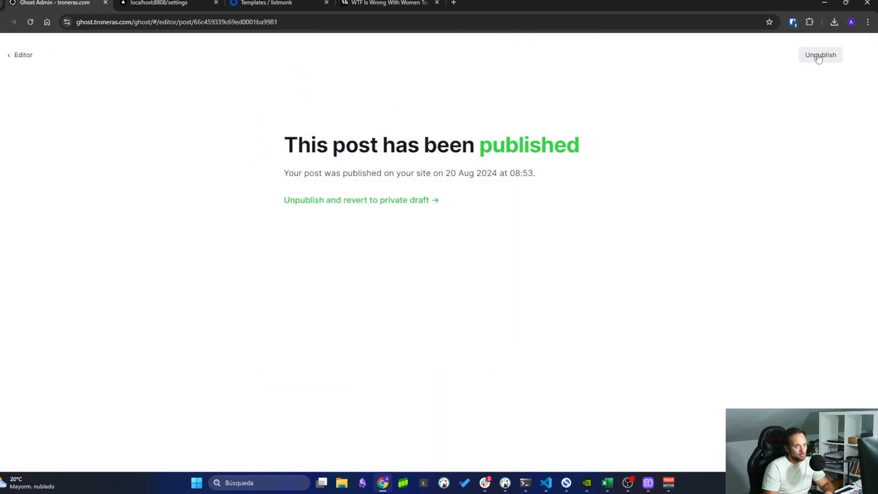
click(375, 201)
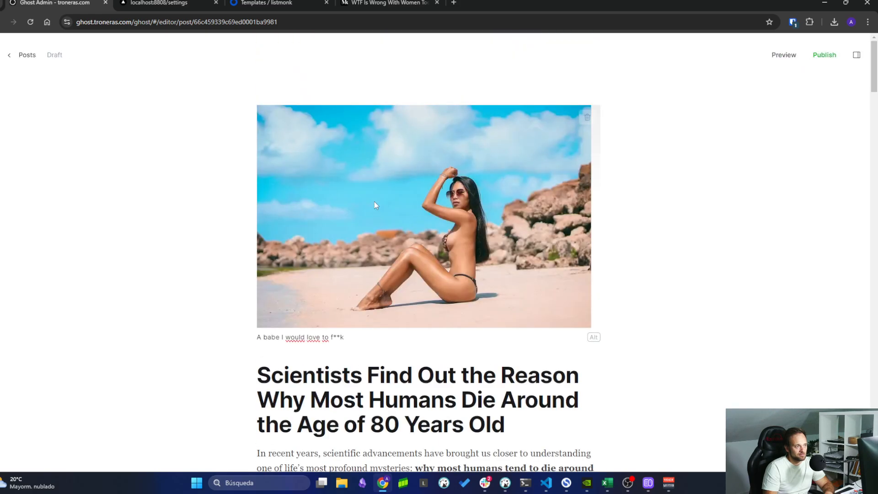
Step: Publish the draft post on the site right now, without sending it as a newsletter
click(829, 61)
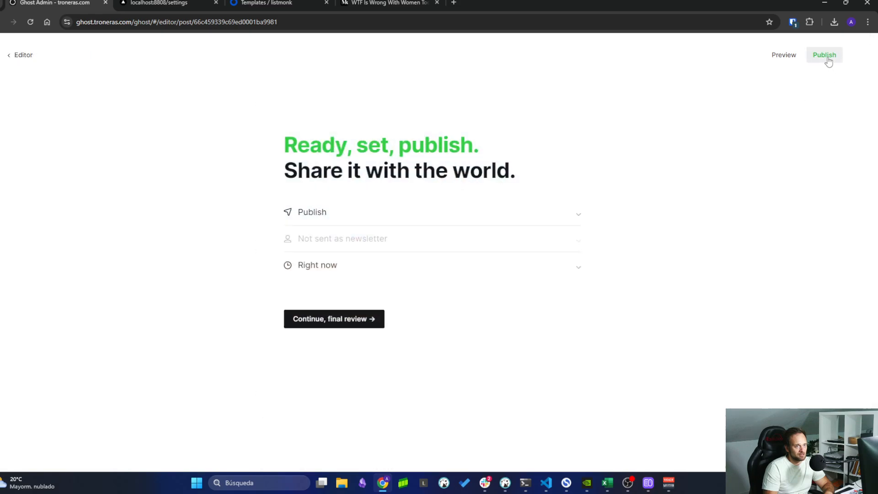
click(351, 320)
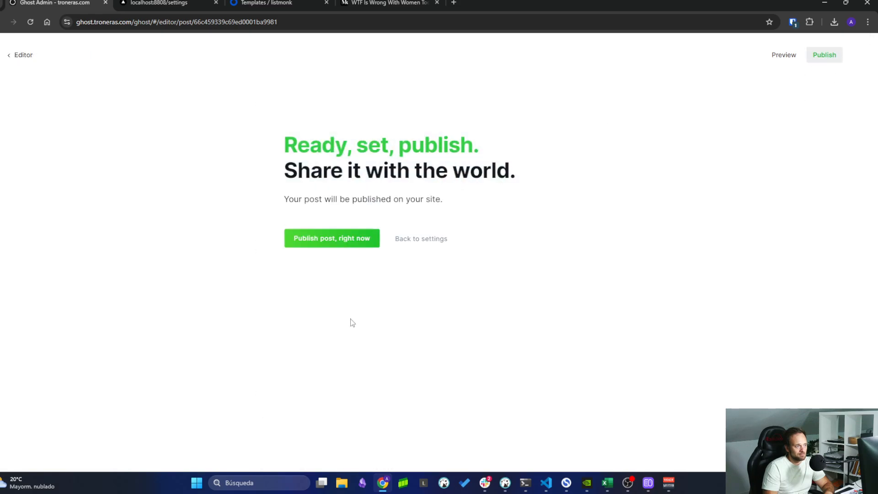
click(349, 238)
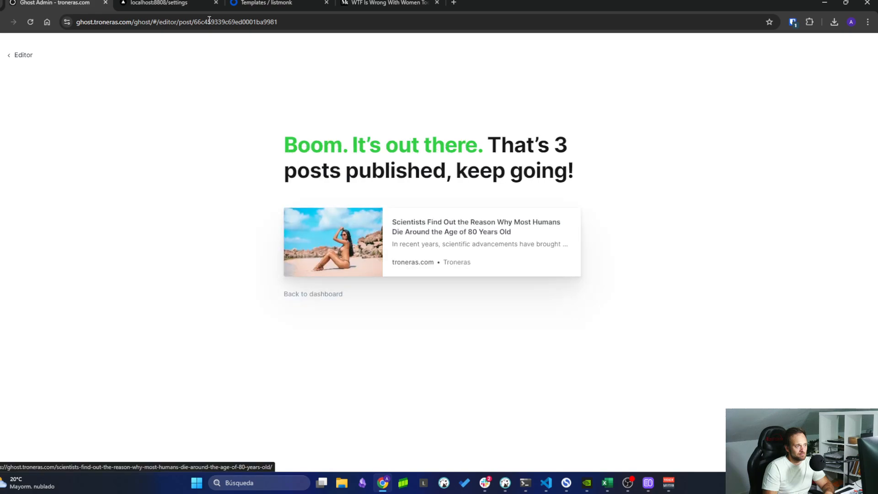
Step: Switch to the Ghost-Listmonk Connector and examine the request and response of the newest webhook log entry
click(177, 3)
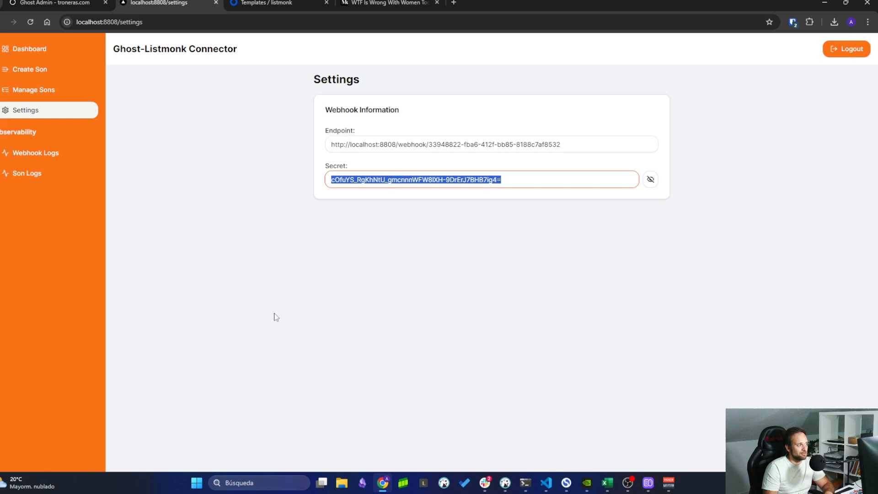
click(34, 155)
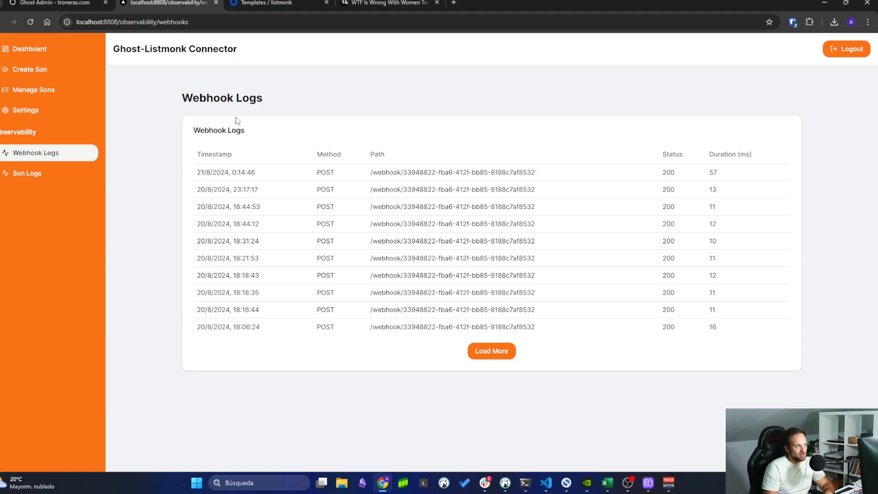
click(587, 179)
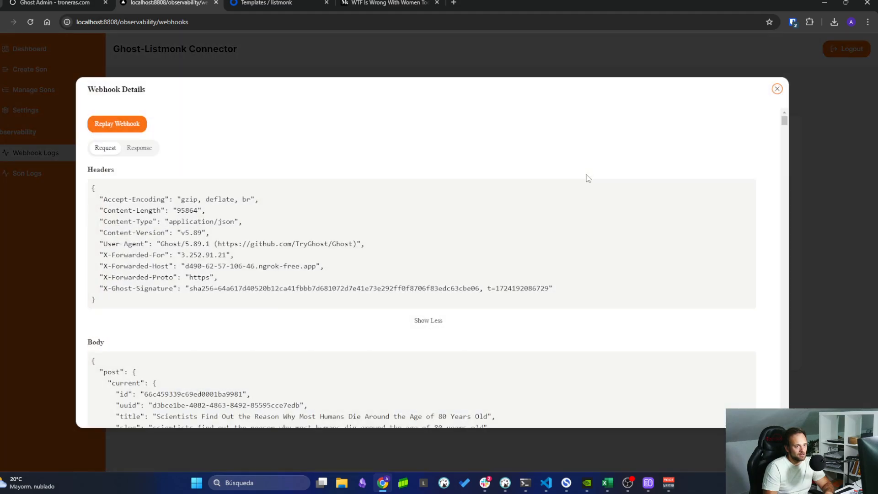
scroll(413, 225, down, 1)
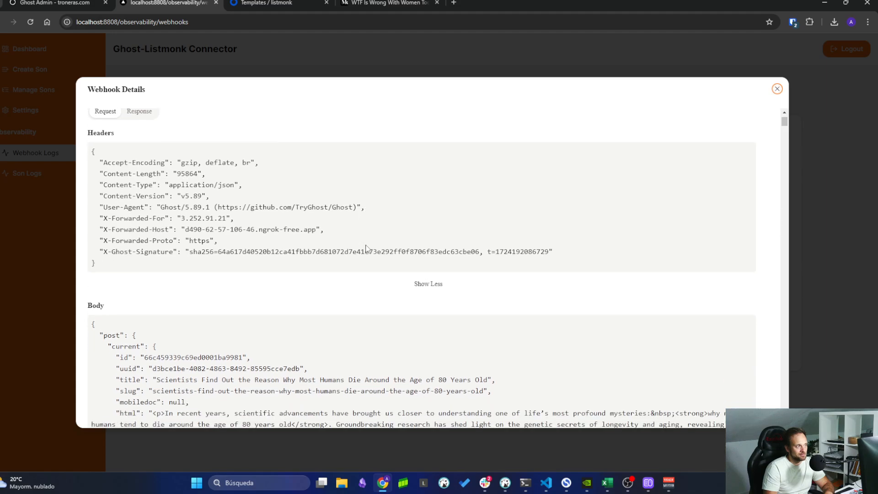
scroll(169, 170, up, 1)
click(139, 147)
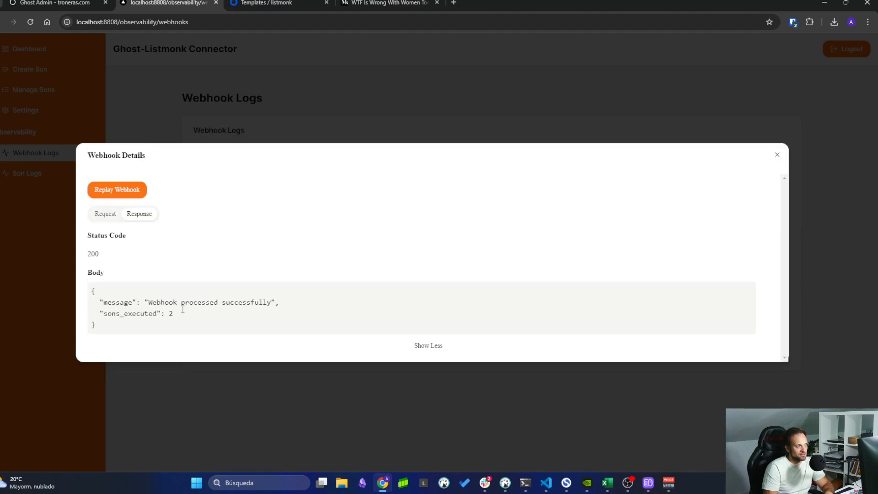
drag(153, 302, 281, 308)
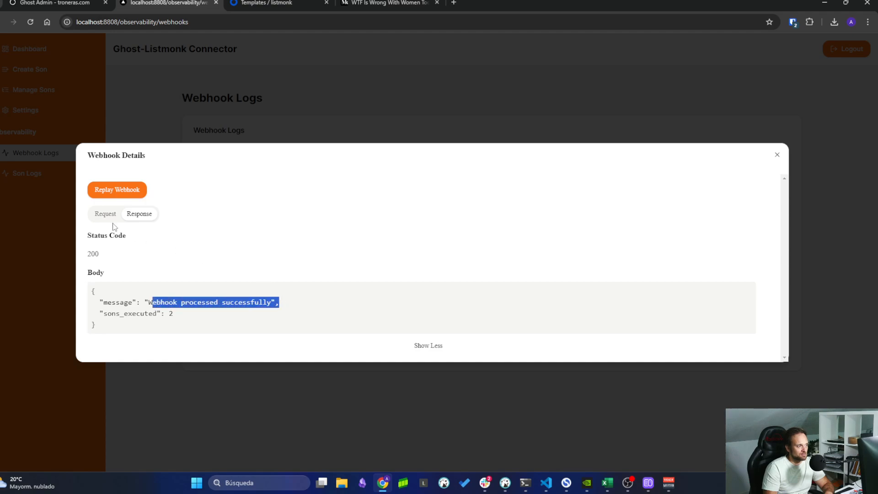
Step: Close the webhook details, open the son execution logs, and examine the actions of the "Post published" run from 21/8/2024, 0:14:46
click(778, 157)
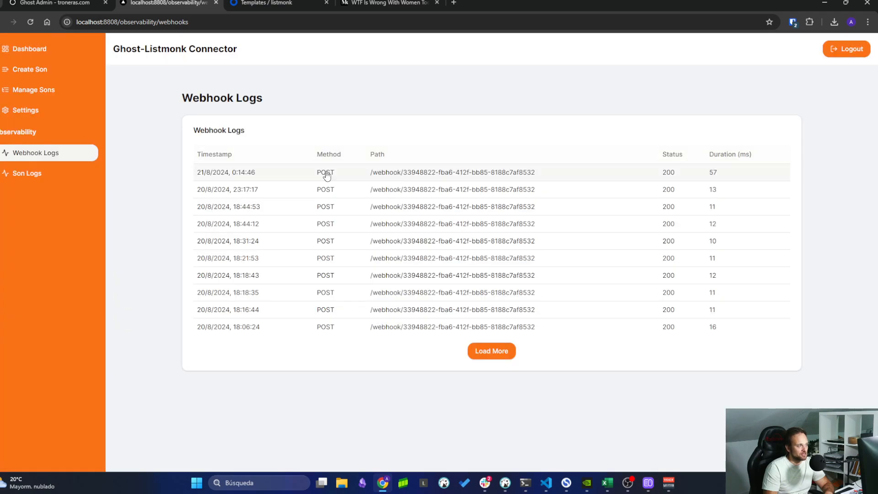
click(32, 175)
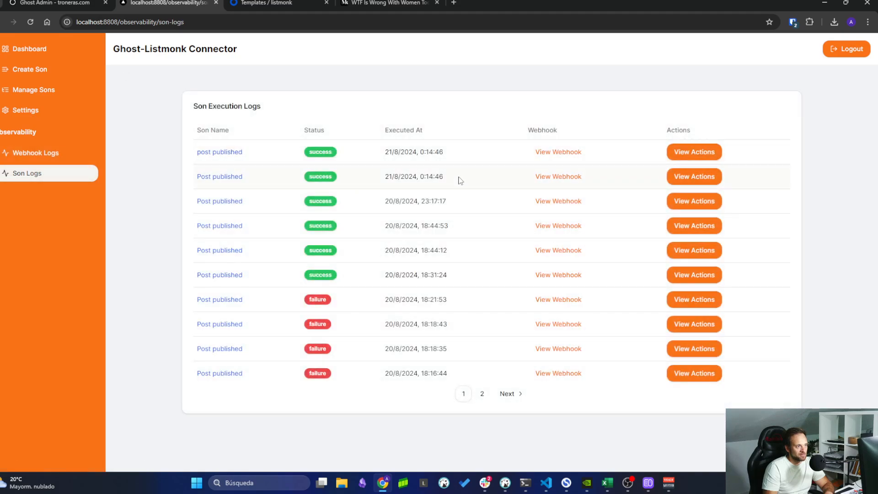
drag(459, 179, 386, 179)
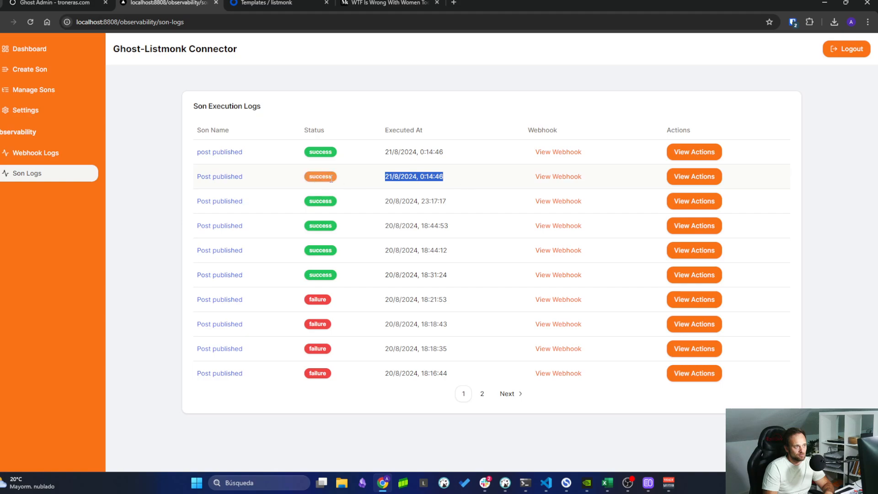
click(694, 181)
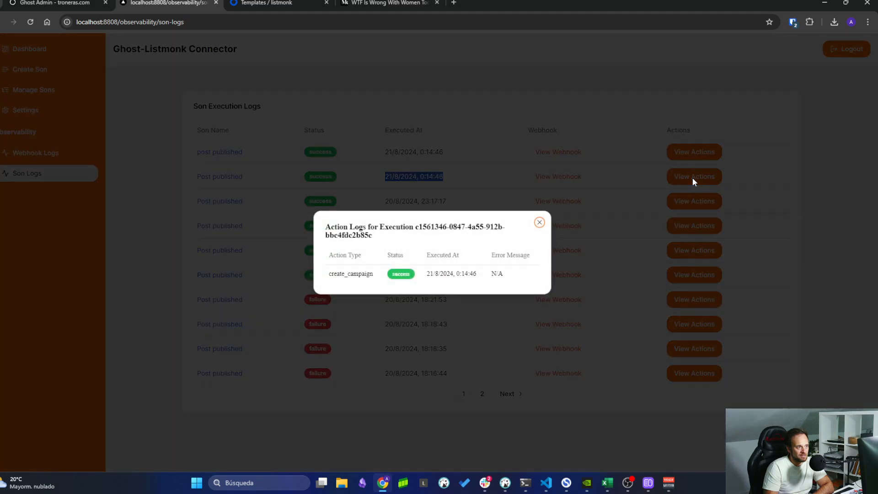
drag(329, 277, 439, 275)
click(497, 279)
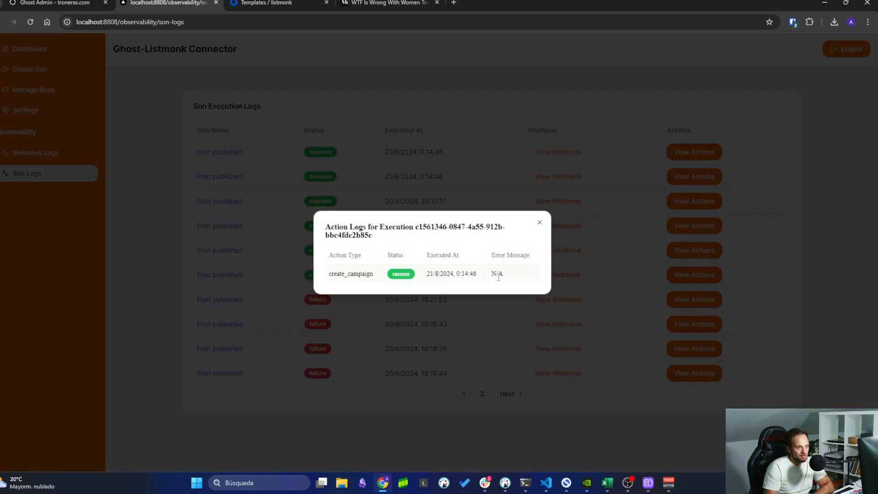
click(540, 222)
Step: Examine the action logs of the topmost "post published" run and of the failed run from 20/8/2024, 18:21:53
click(687, 151)
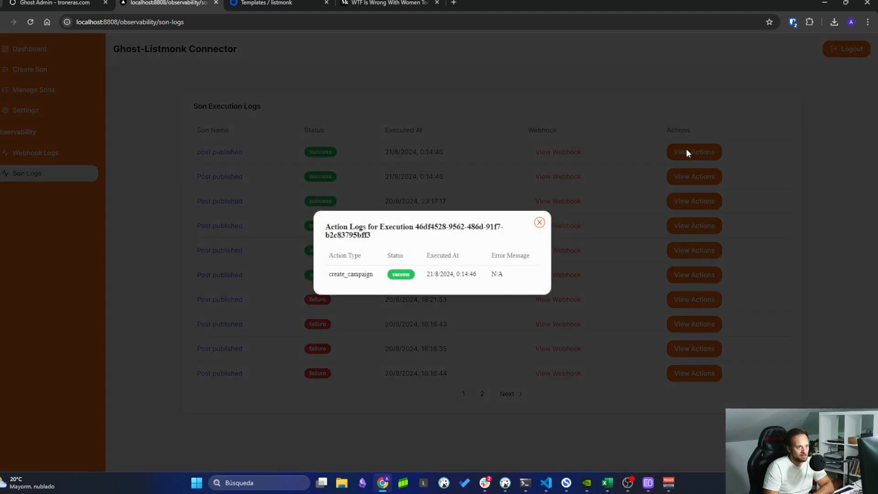
drag(328, 273, 525, 275)
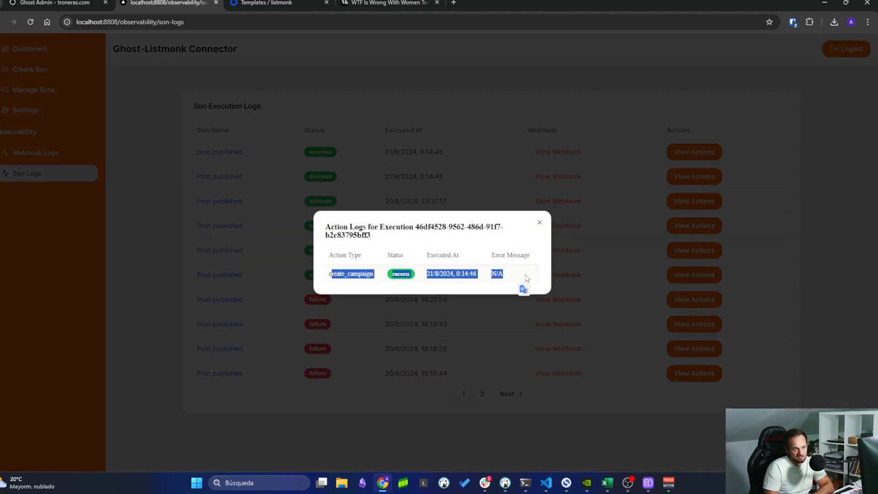
click(540, 222)
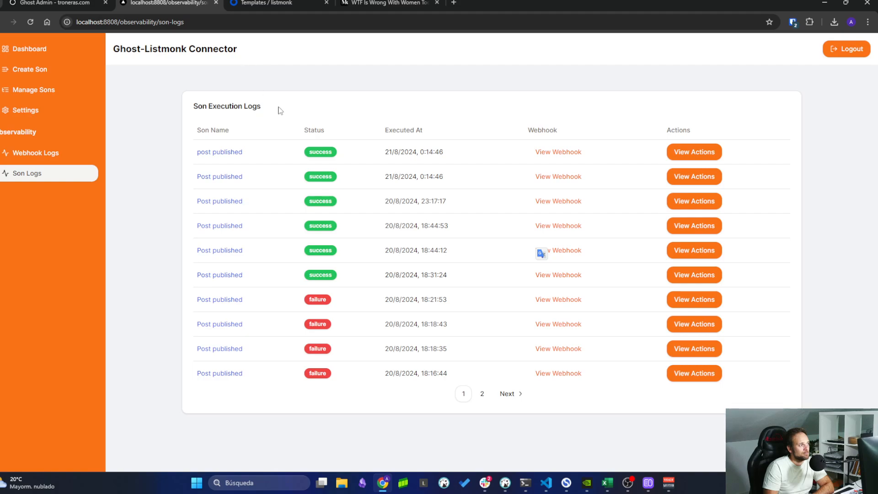
click(692, 302)
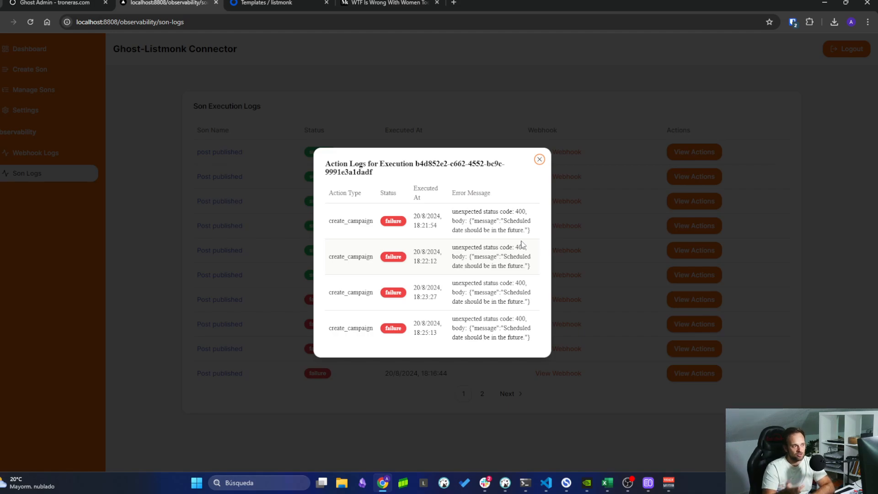
click(540, 159)
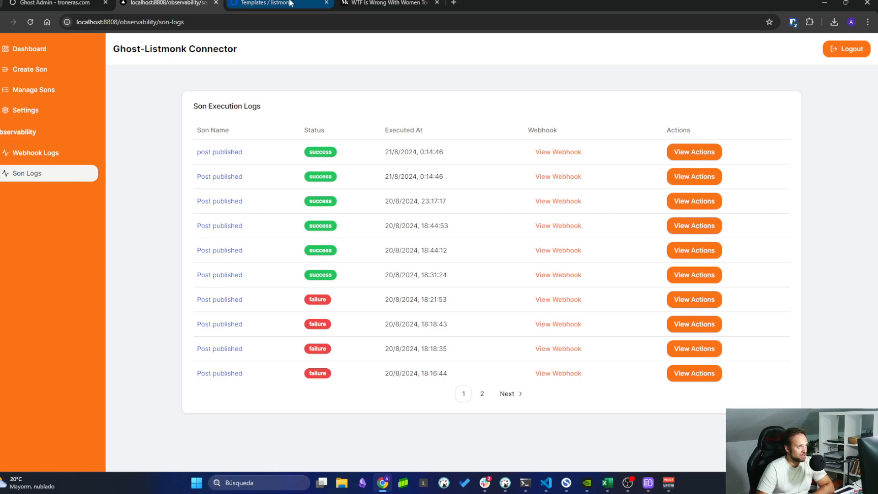
Step: Switch to listmonk, close the default campaign template without saving, and check the list of all campaigns for the newly scheduled ones
click(265, 3)
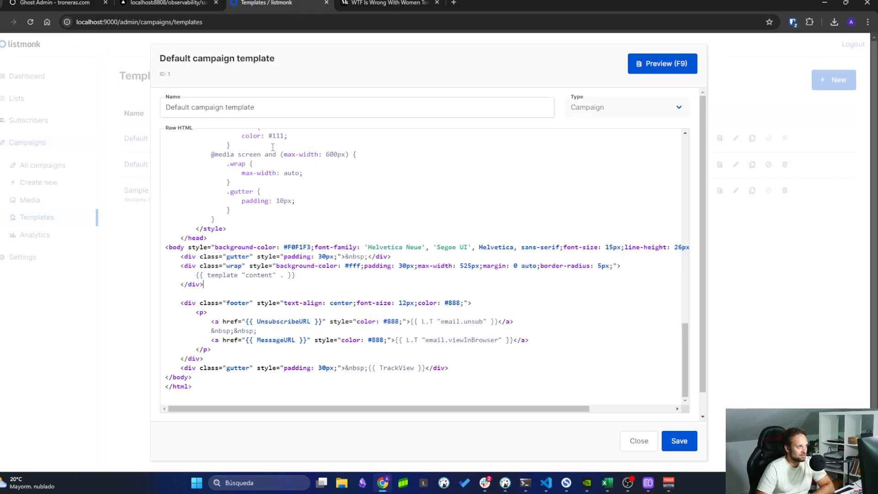
click(639, 440)
click(52, 168)
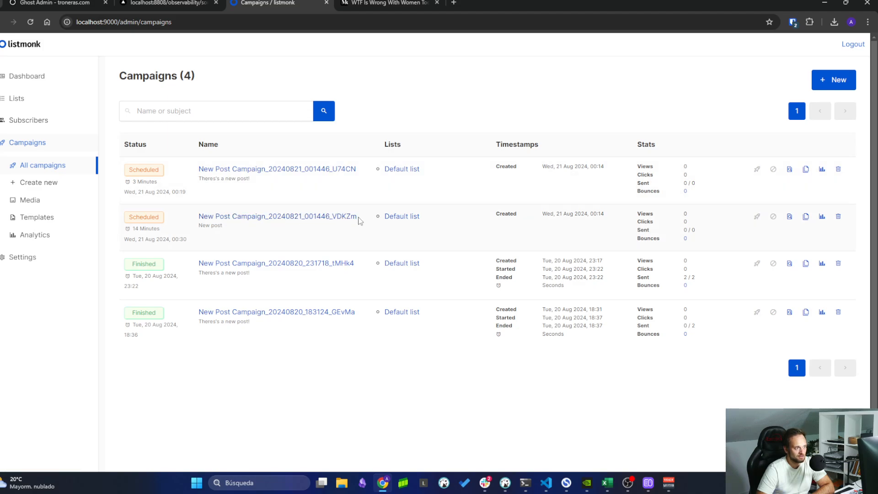
drag(360, 221, 270, 221)
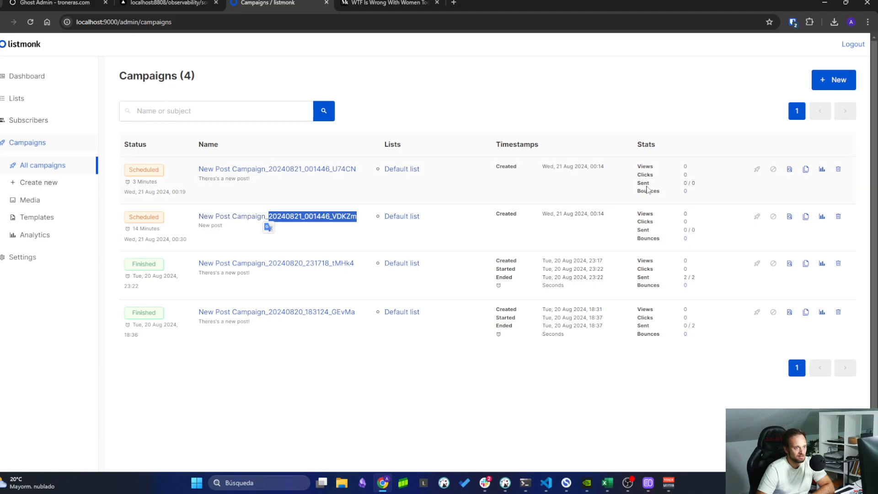
Step: Open the campaign "New Post Campaign_20240821_001446_VDKZm" and preview its content down to the end of the message
click(247, 218)
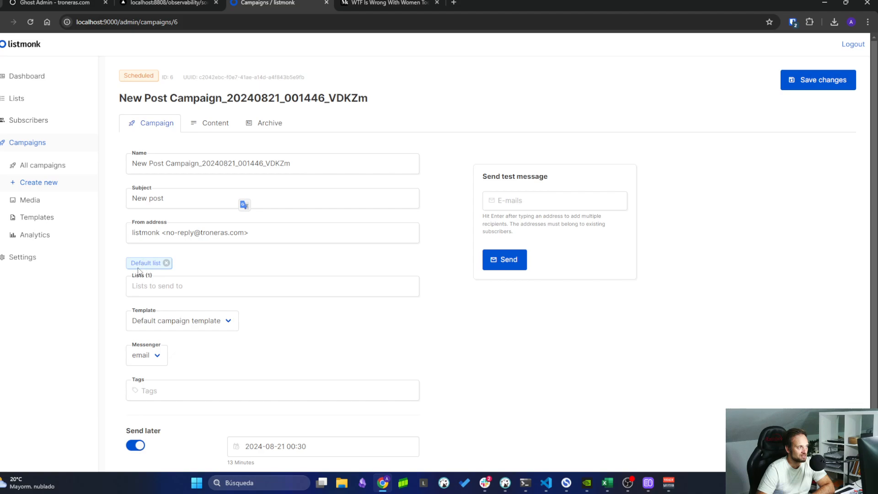
click(213, 127)
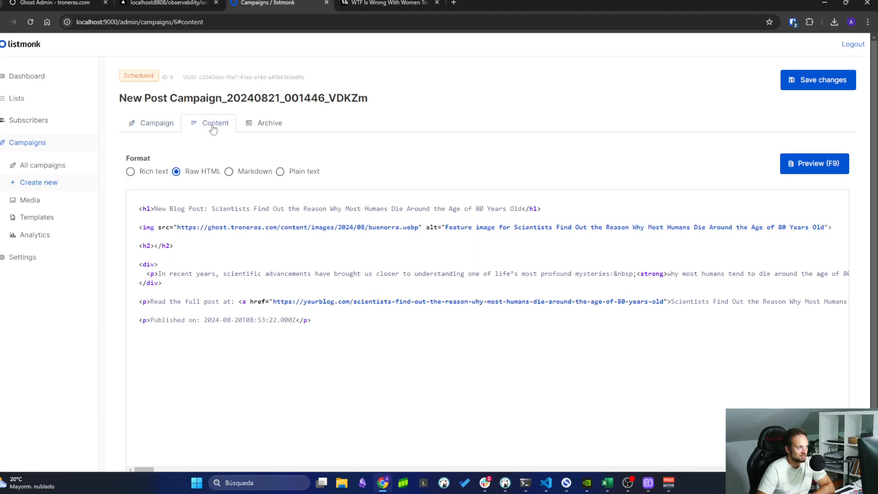
click(826, 171)
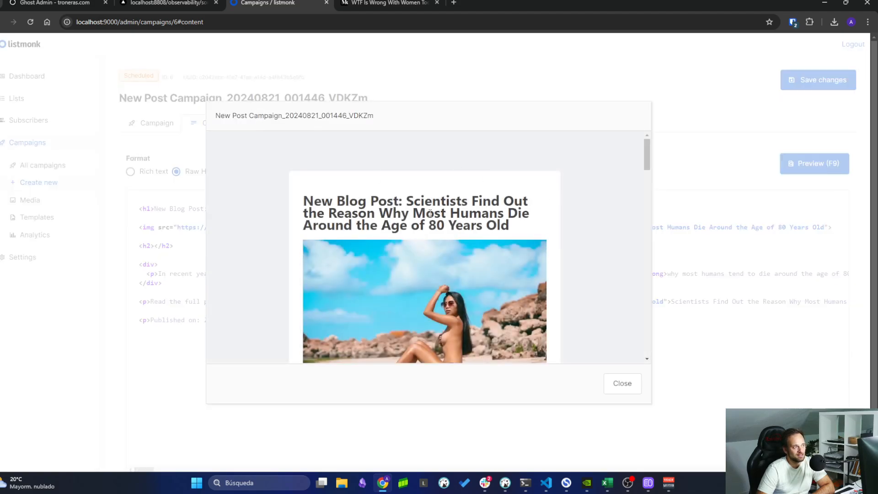
scroll(449, 266, down, 5)
scroll(449, 267, down, 15)
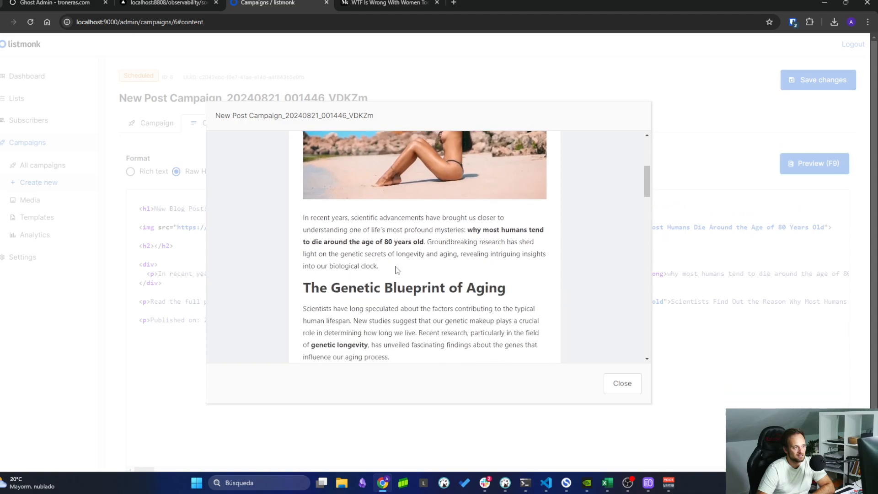
scroll(399, 267, down, 5)
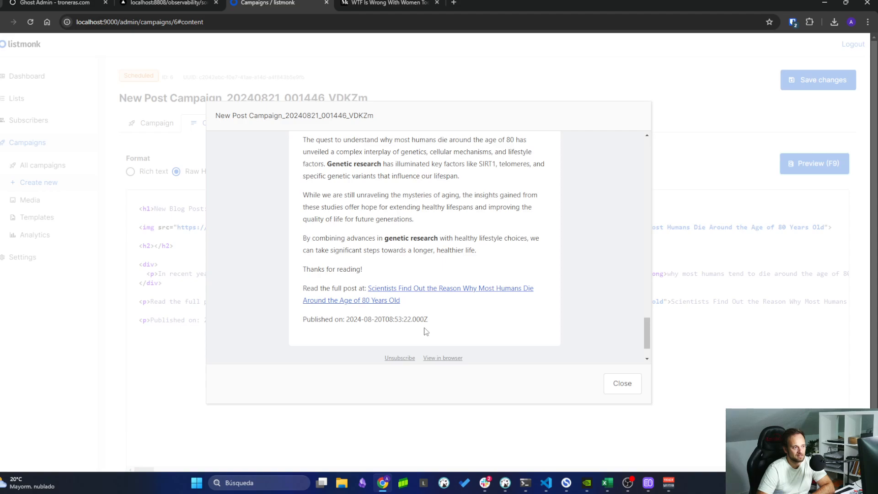
Step: Open the sons list in the Ghost-Listmonk Connector, return to the listmonk campaign preview, review its beginning, and close the preview
click(167, 2)
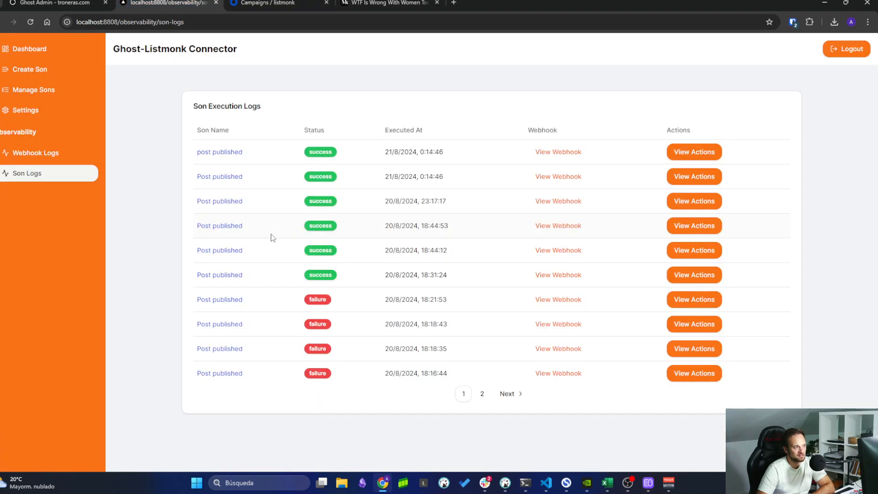
click(57, 90)
click(275, 3)
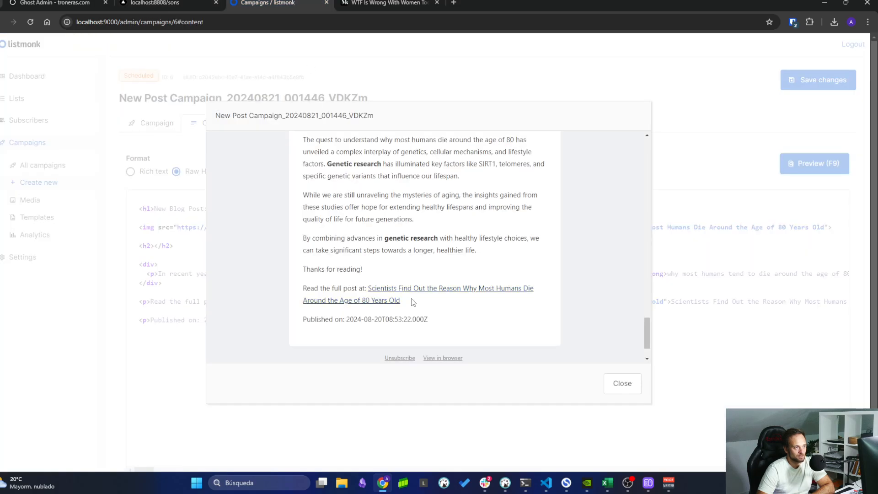
scroll(412, 302, up, 15)
scroll(408, 261, up, 1)
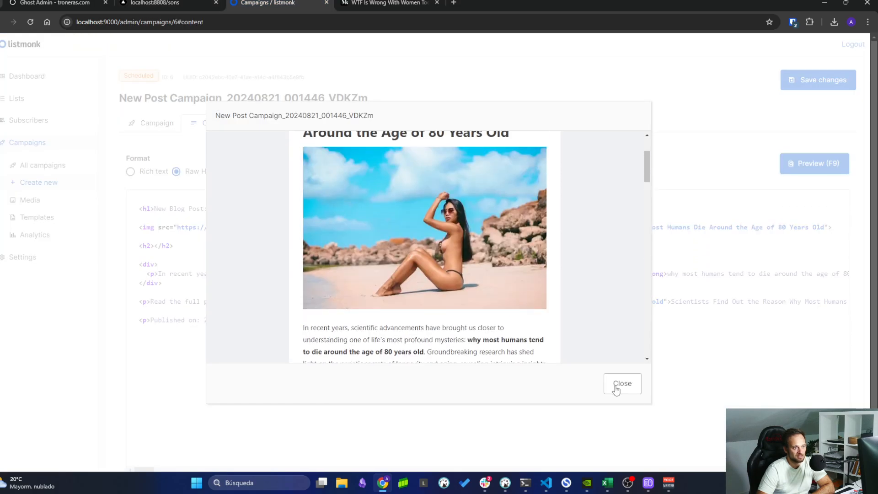
click(620, 385)
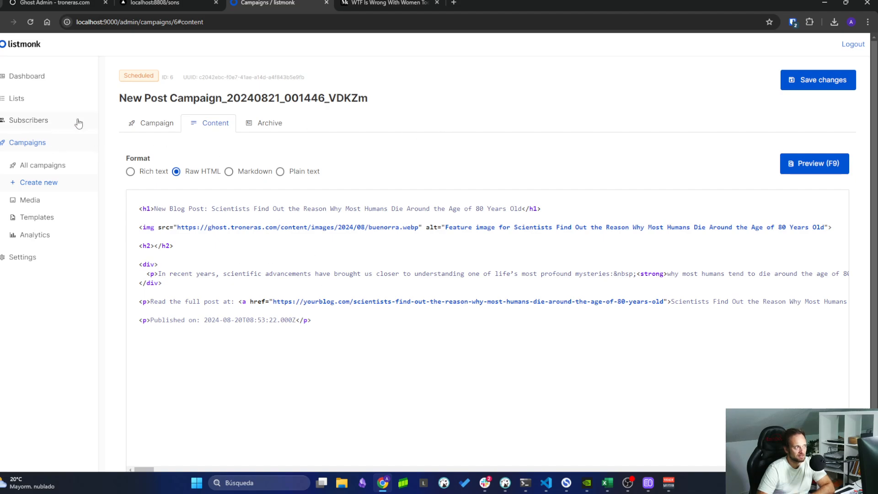
Step: Switch to the Ghost-Listmonk Connector and examine the dashboard's recent activity and son performance chart
click(178, 2)
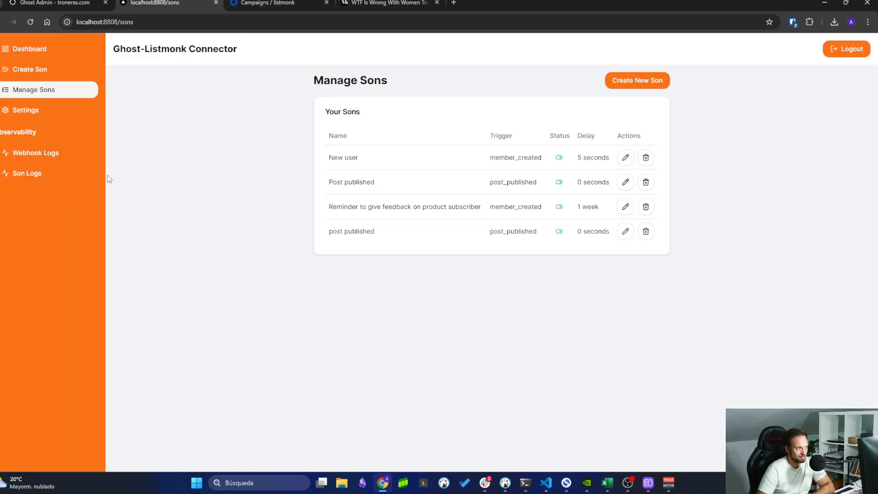
click(26, 53)
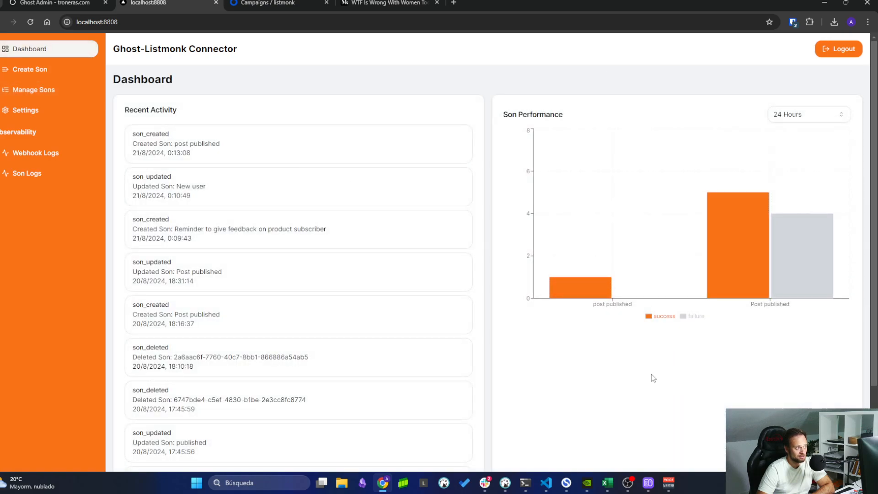
mouse_move(751, 200)
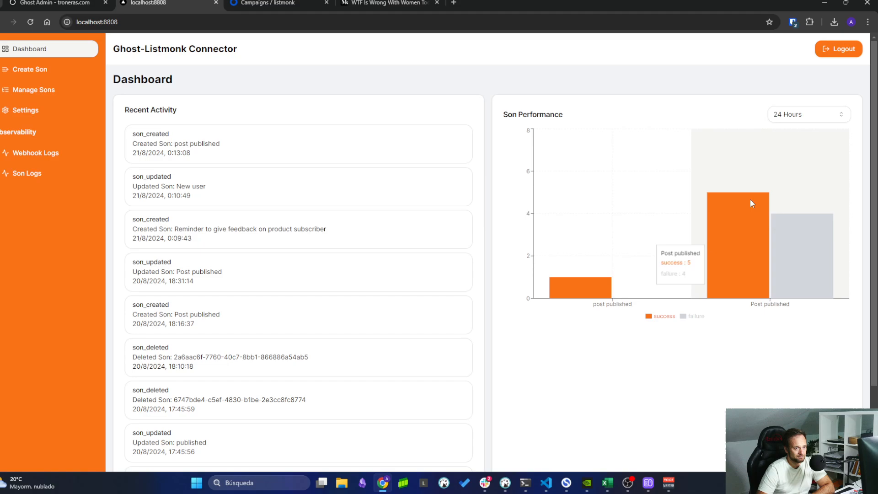
mouse_move(585, 292)
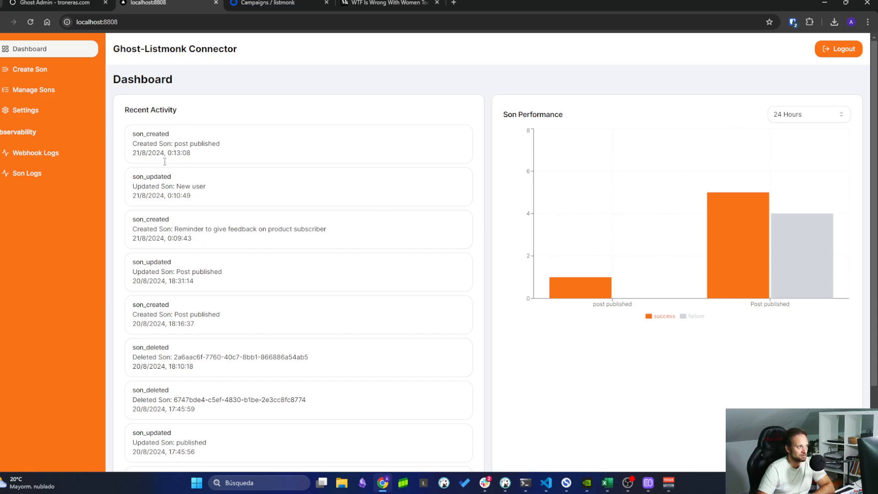
scroll(220, 205, down, 2)
scroll(231, 284, up, 2)
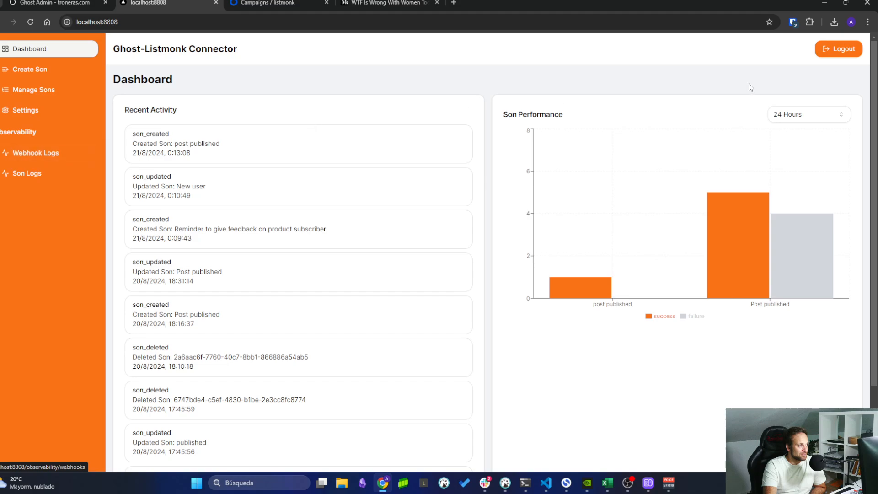
Step: Log out of the connector and try to load localhost:8808 without the login path
click(842, 54)
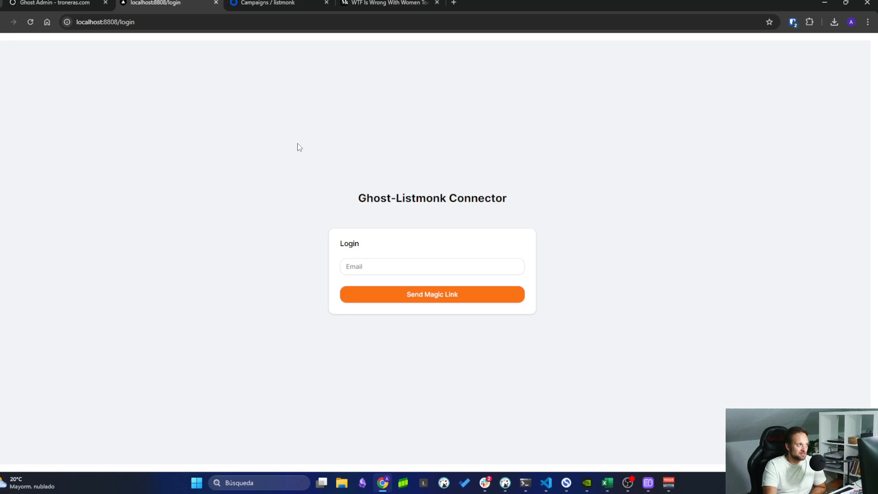
click(138, 22)
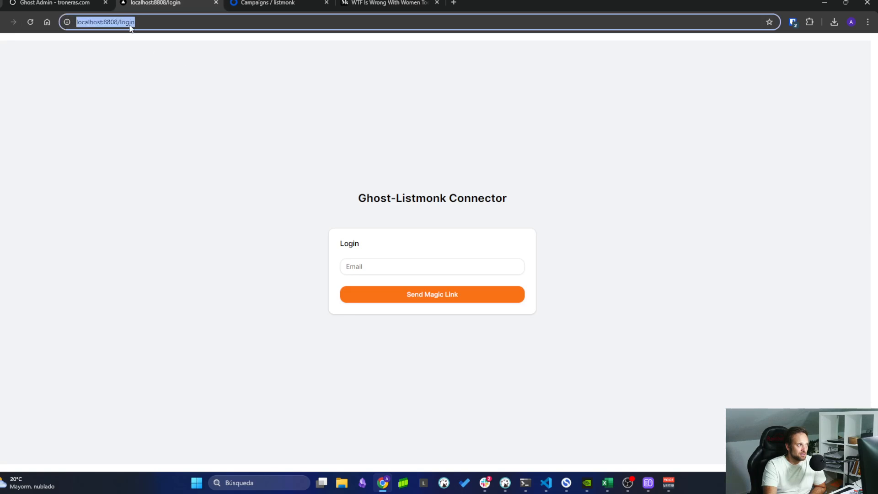
drag(120, 22, 135, 21)
click(134, 18)
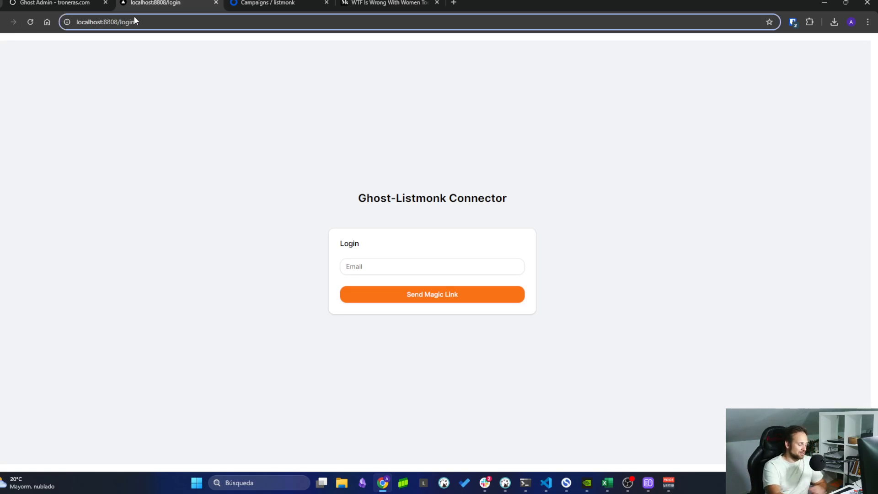
double_click(130, 22)
key(BackSpace)
key(Return)
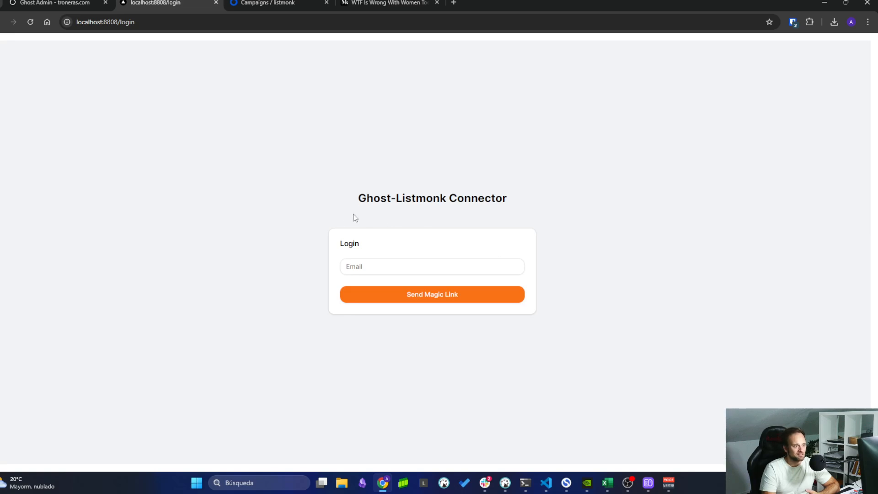
click(365, 266)
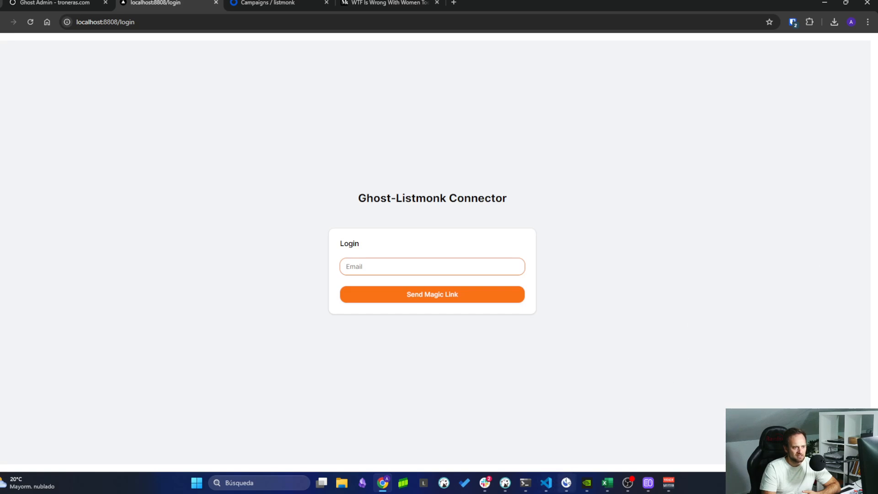
click(434, 407)
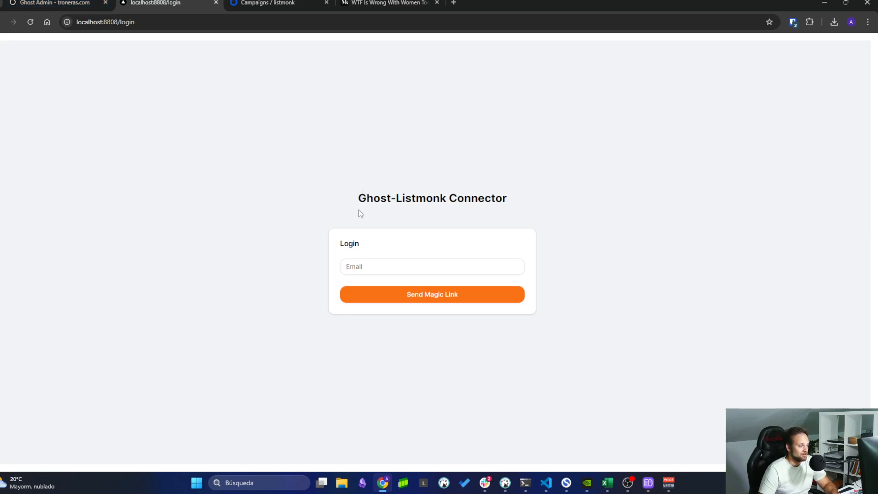
click(376, 266)
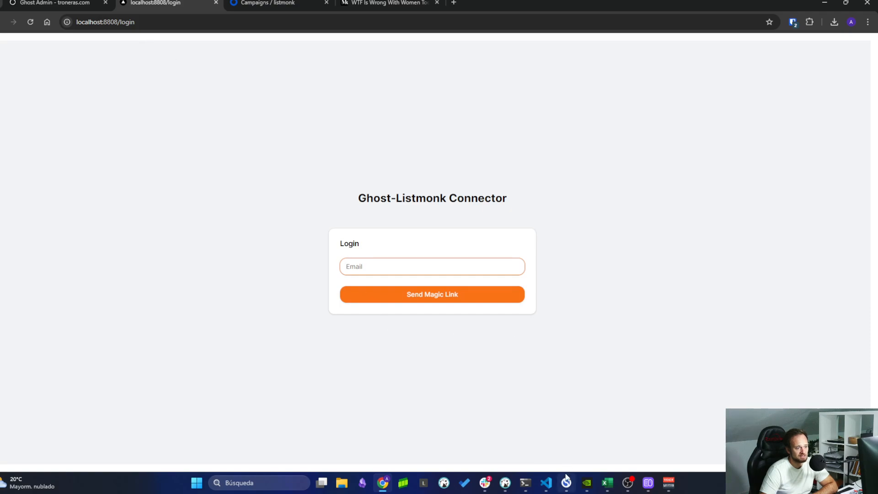
Step: Switch to Visual Studio Code and read through the README preview's introduction, features, tech stack, and prerequisites
click(546, 483)
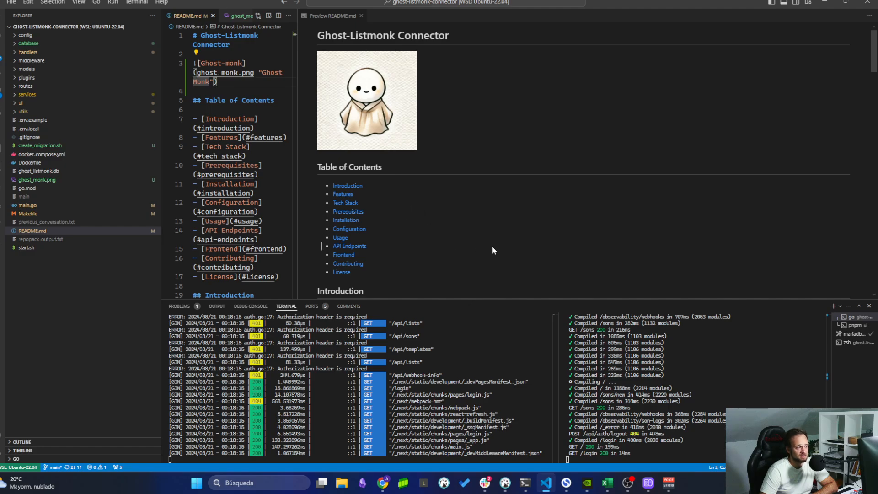
scroll(492, 246, down, 20)
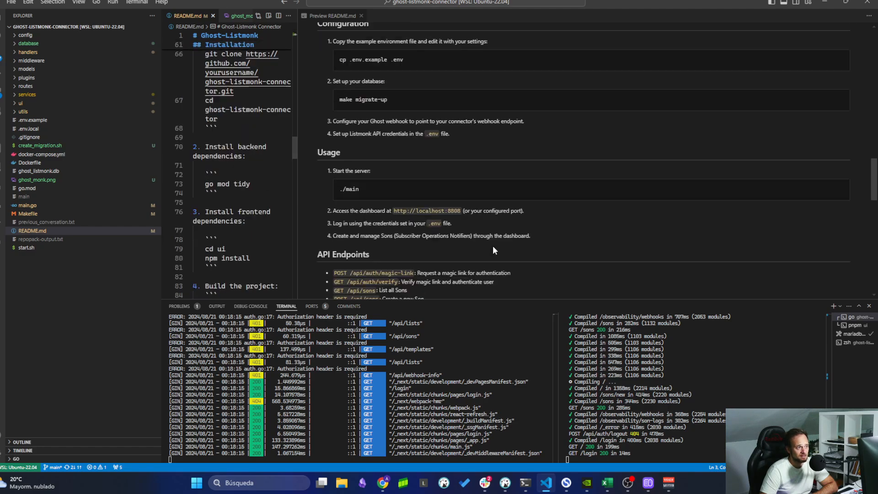
scroll(493, 245, down, 8)
scroll(496, 246, up, 20)
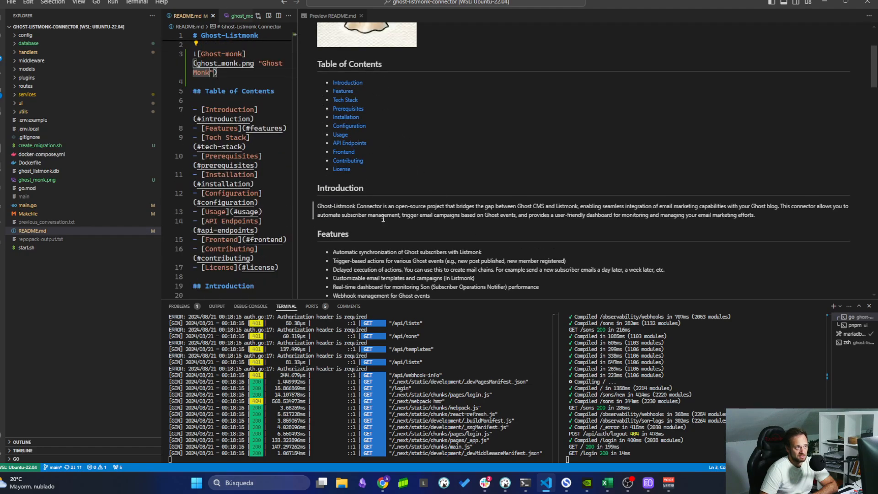
scroll(400, 229, down, 2)
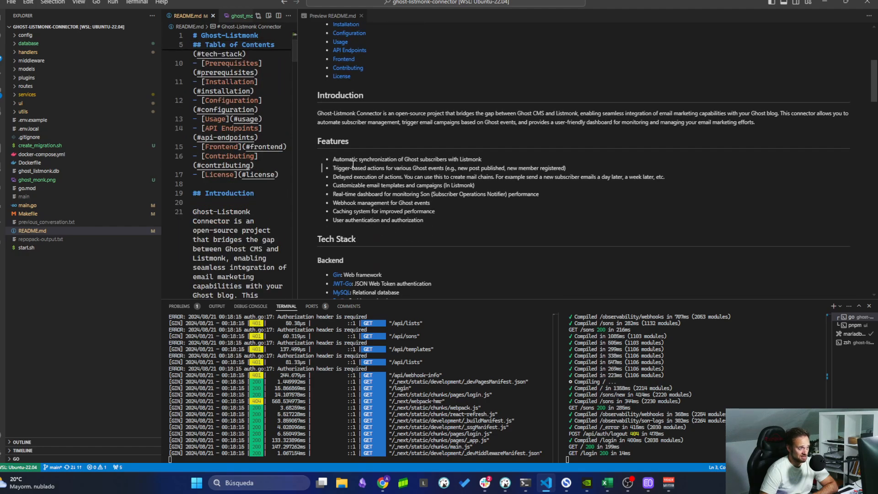
scroll(360, 165, down, 3)
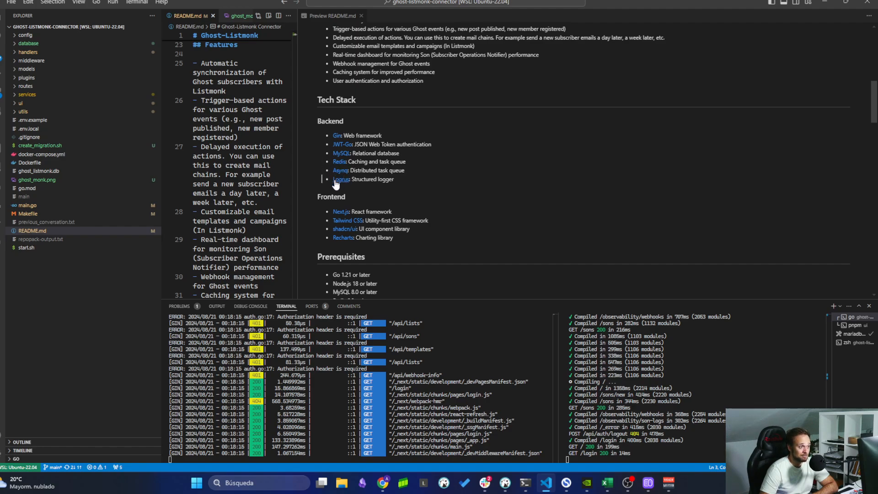
scroll(378, 174, down, 2)
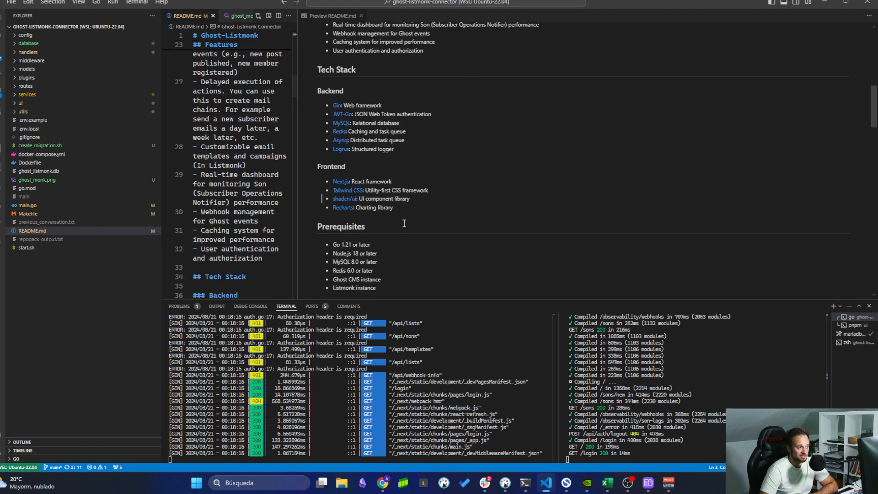